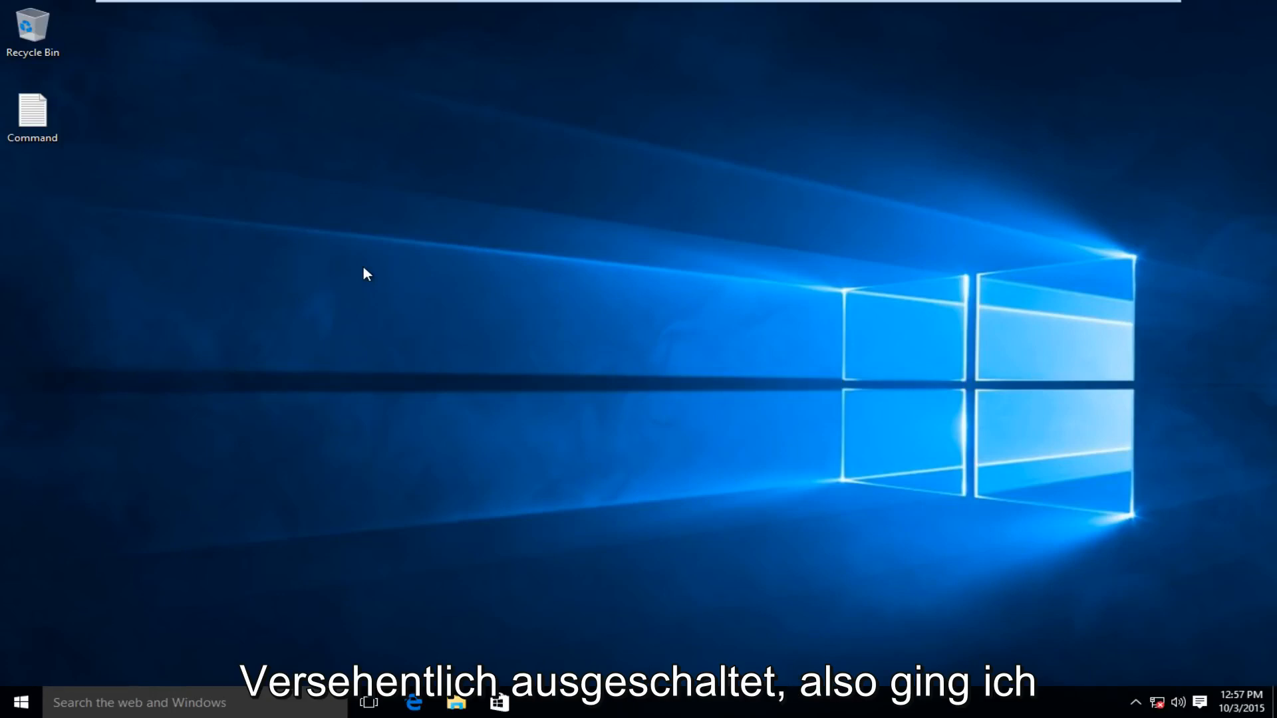
Enable the disabled Ethernet0 adapter in Network Connections and close the window
right_click(21, 703)
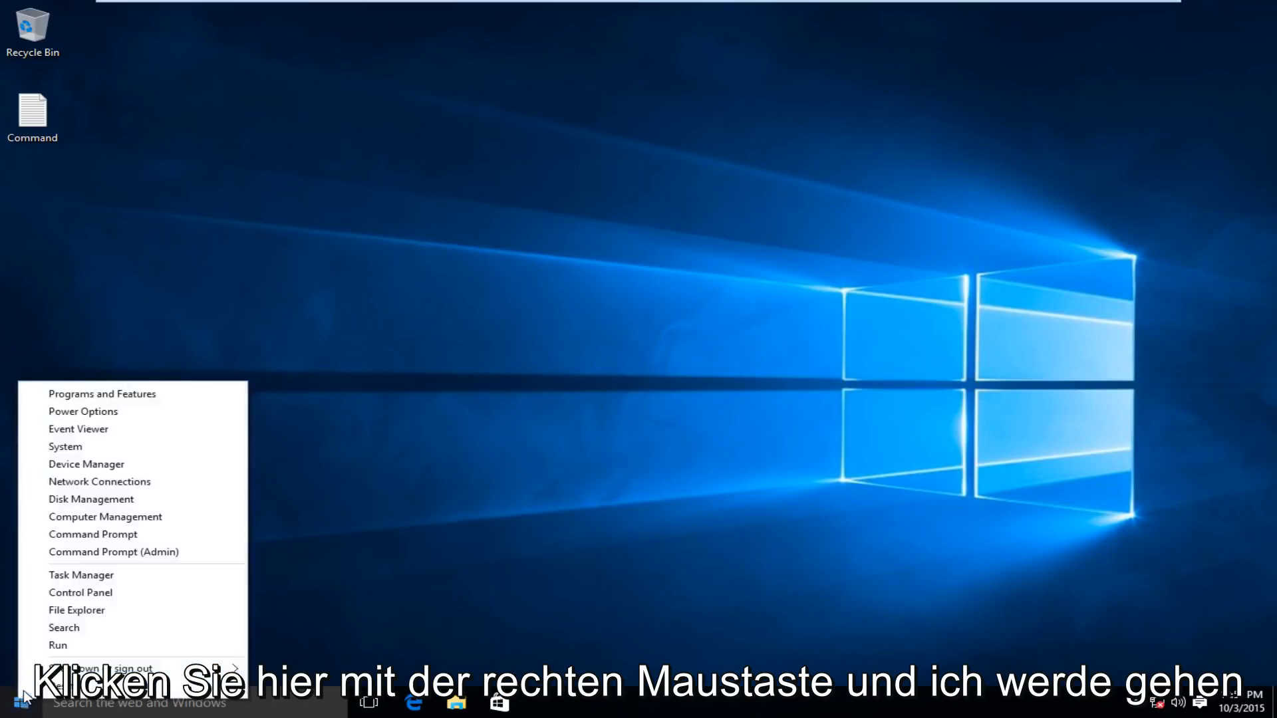
left_click(75, 482)
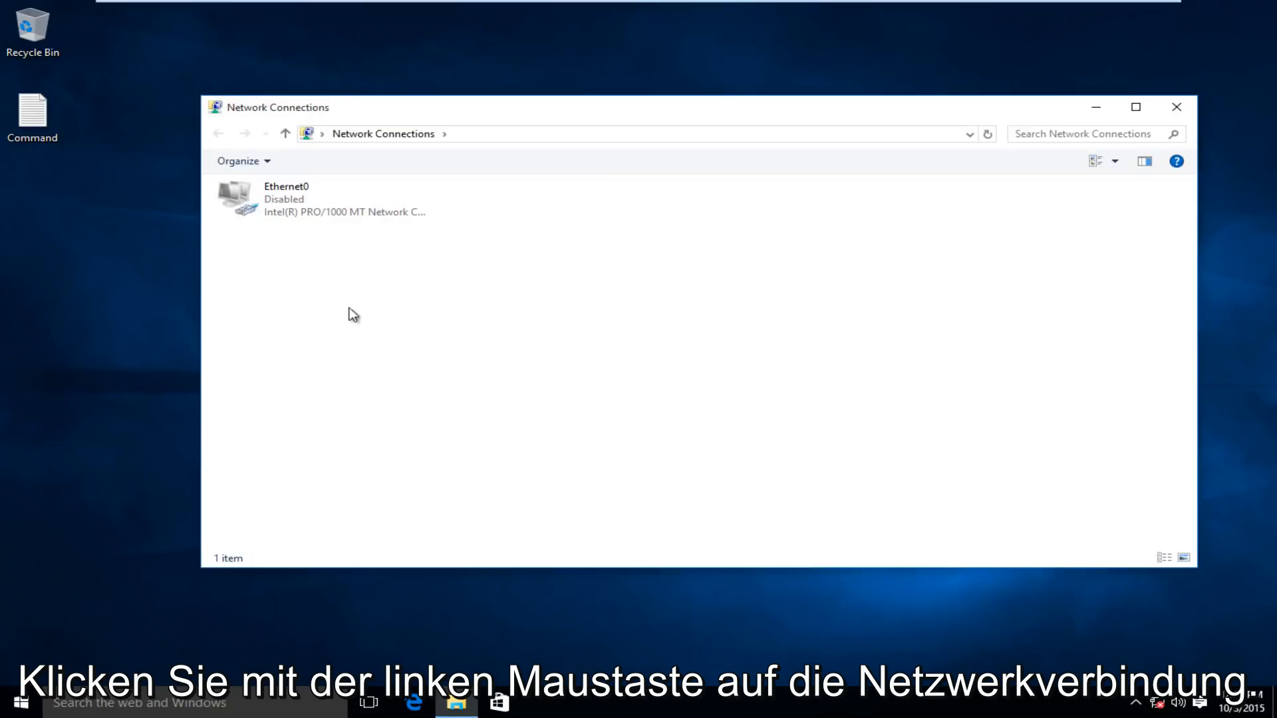
left_click(270, 213)
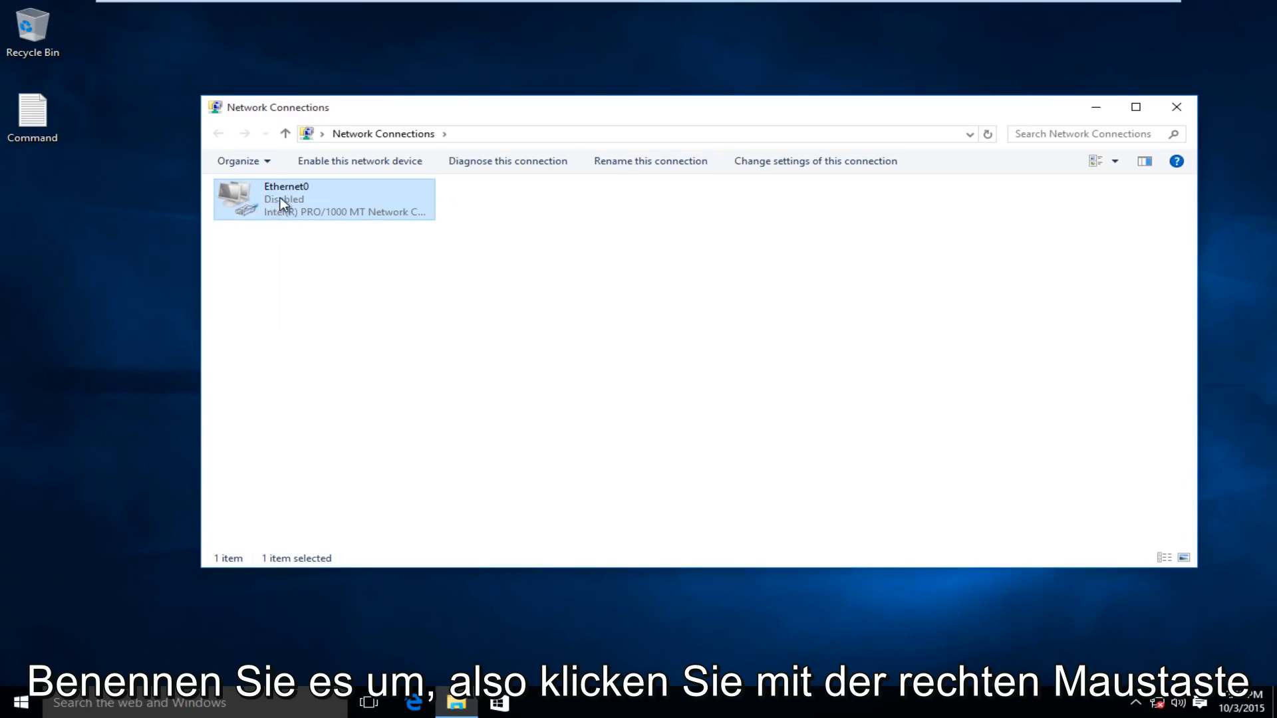
right_click(280, 203)
right_click(287, 197)
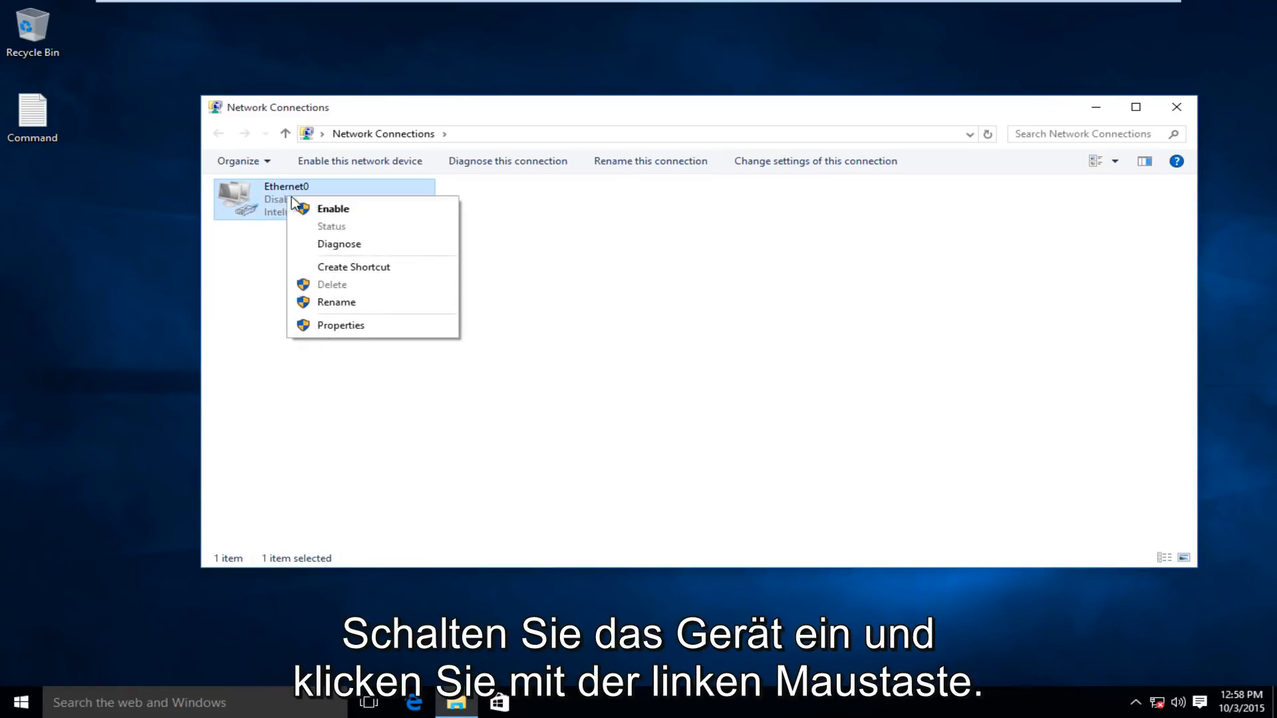
left_click(333, 210)
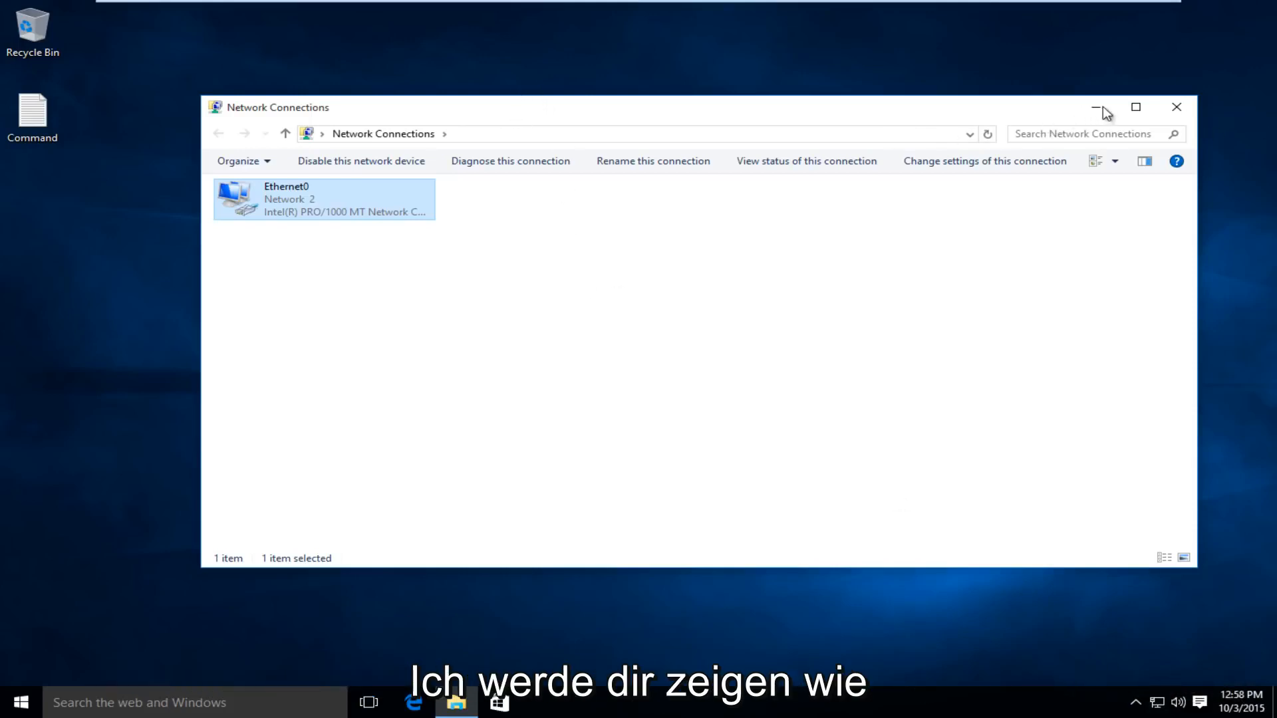
left_click(1174, 109)
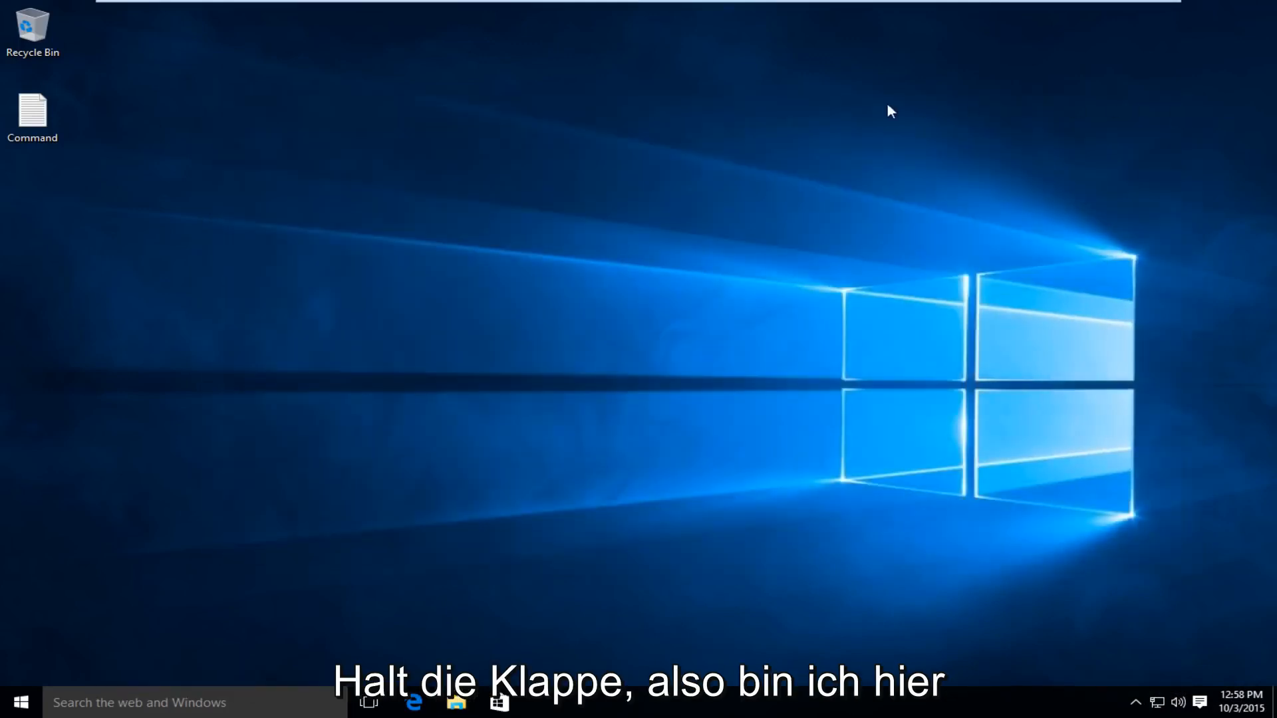
Search Windows for "control", open Control Panel and bring up Internet Options under Network and Internet
left_click(98, 701)
type("c")
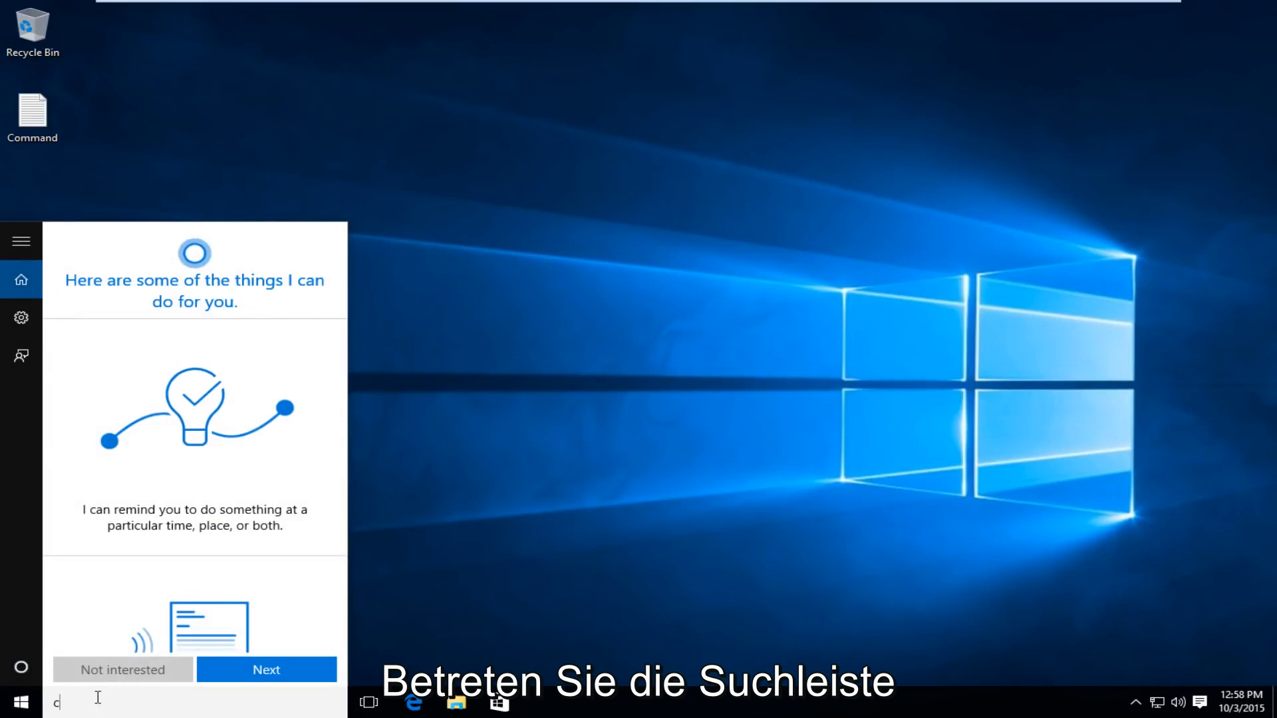
type("ontrol")
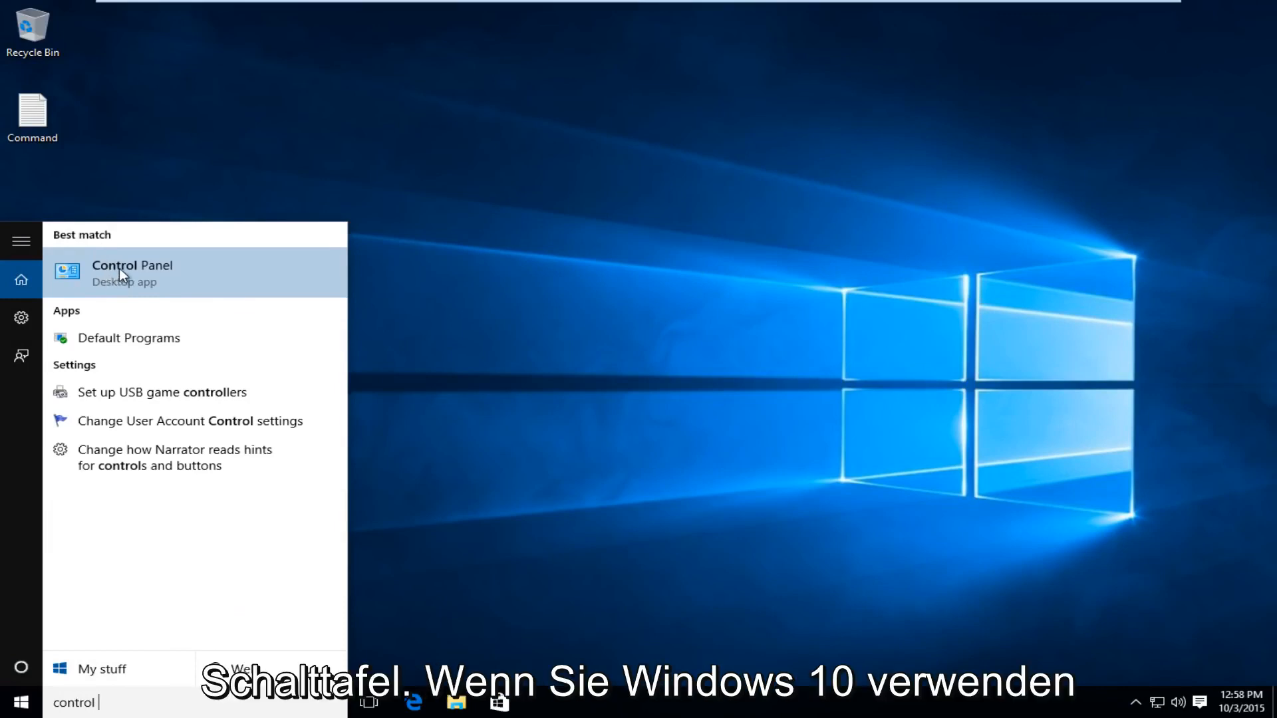
left_click(154, 271)
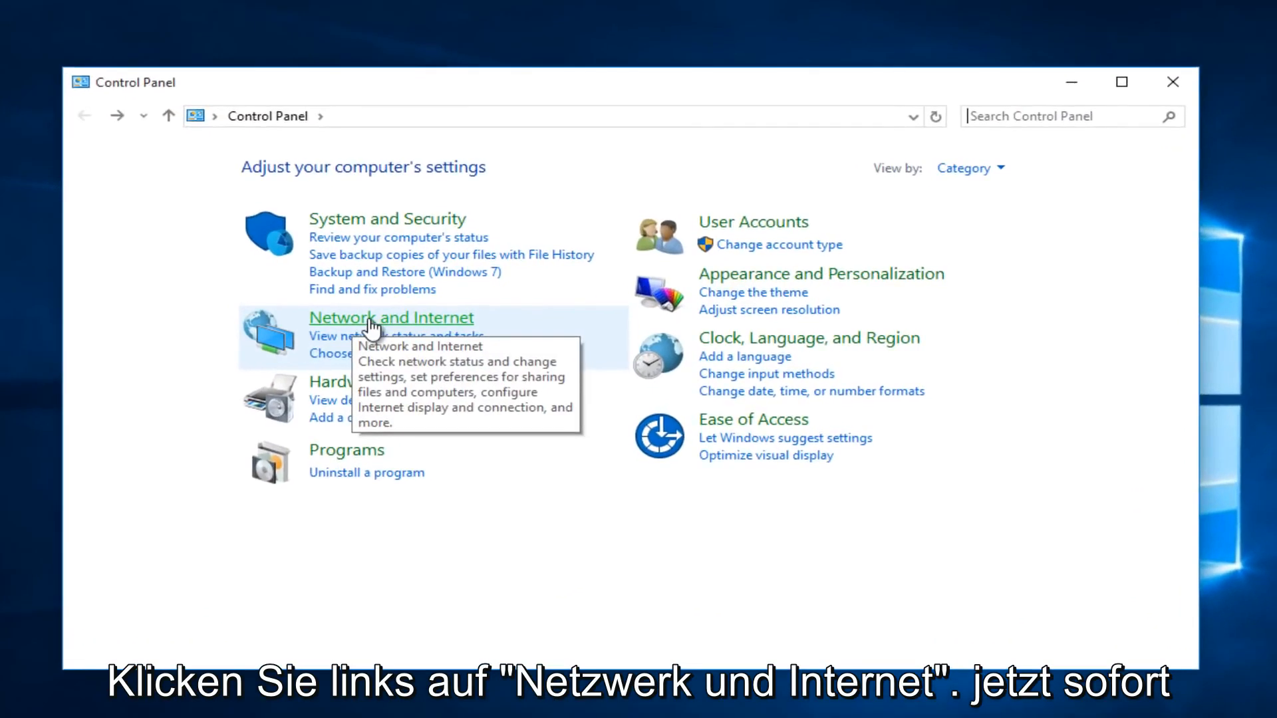
left_click(371, 322)
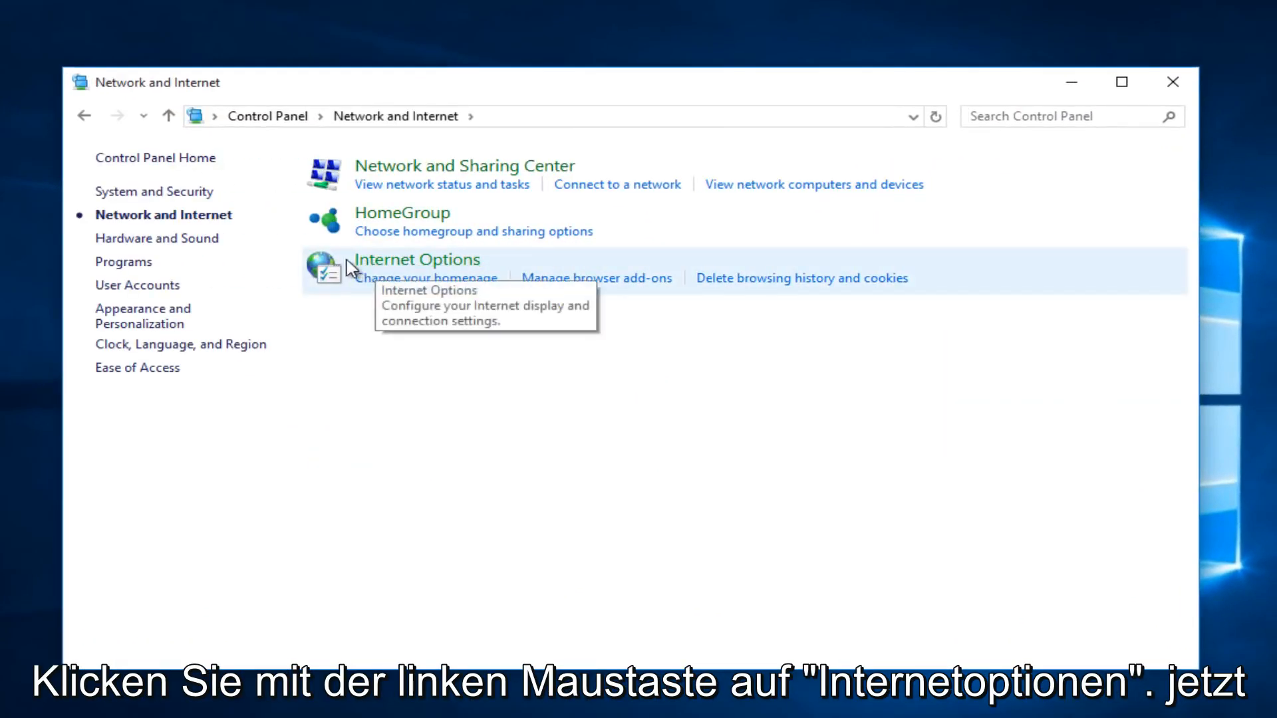
left_click(406, 271)
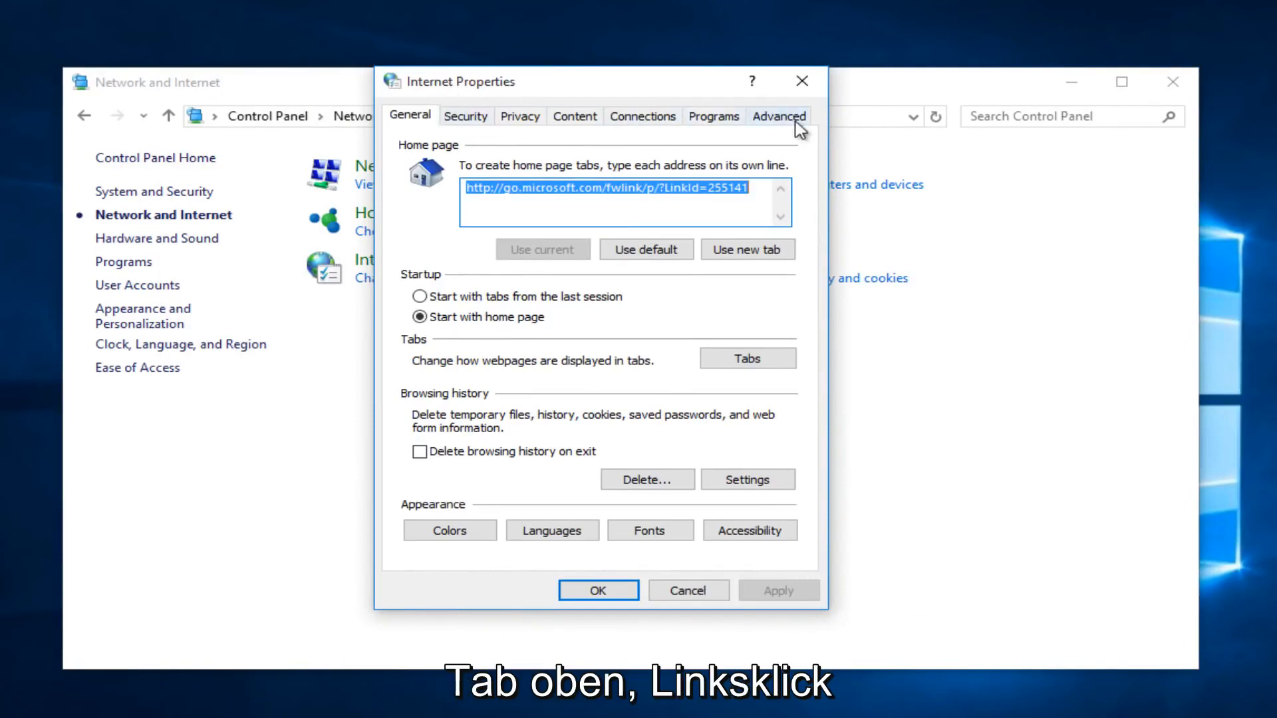
Turn off the proxy server in the LAN settings, accept the changes and close Control Panel
left_click(652, 124)
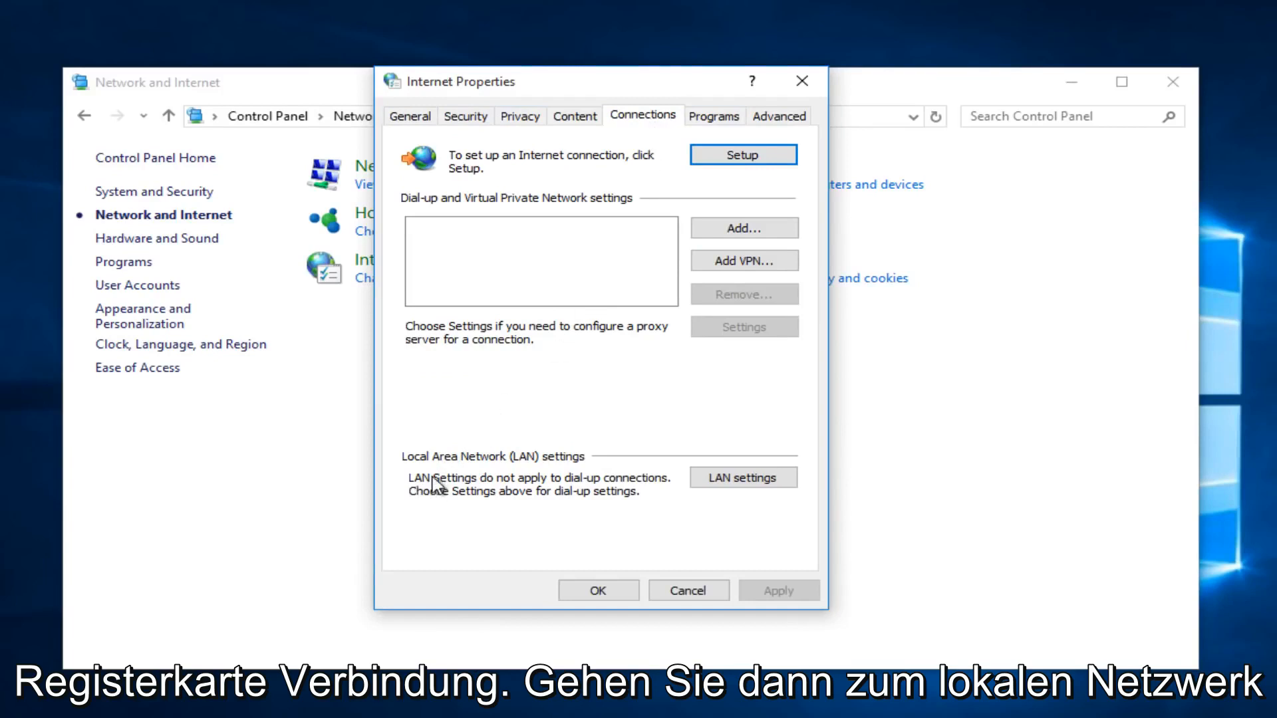
left_click(723, 481)
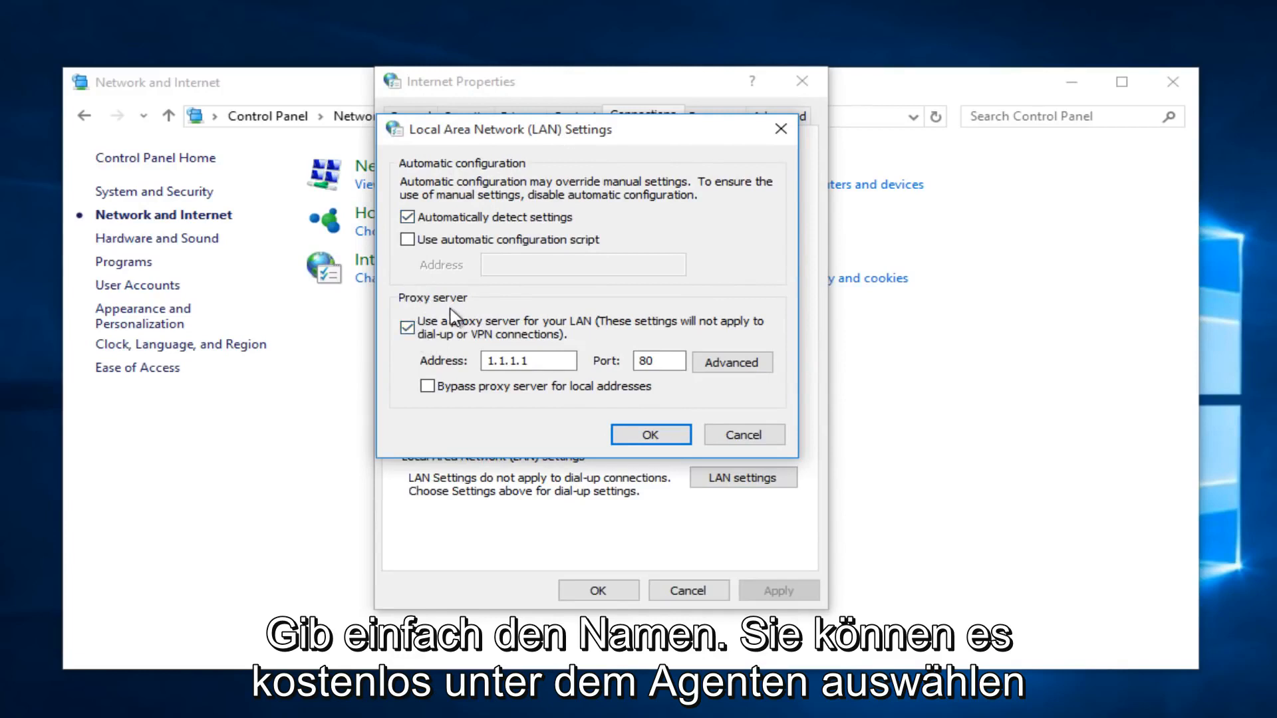
left_click(414, 330)
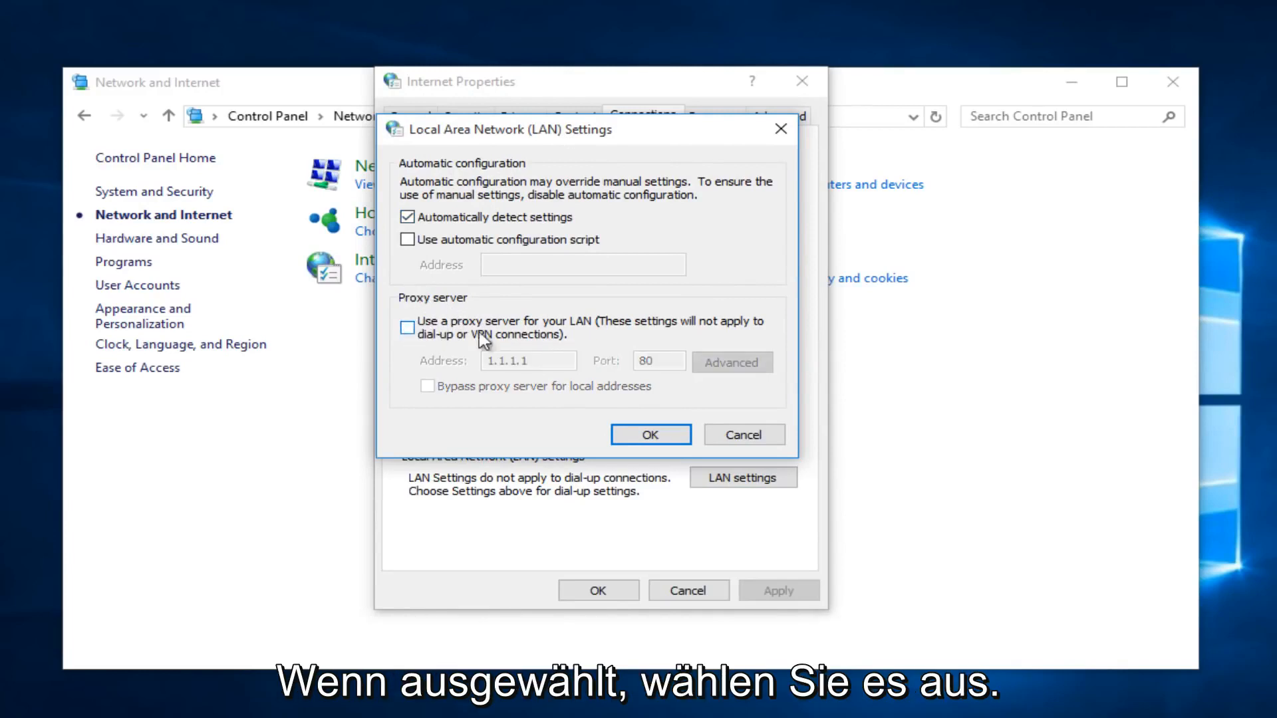
left_click(642, 437)
left_click(598, 591)
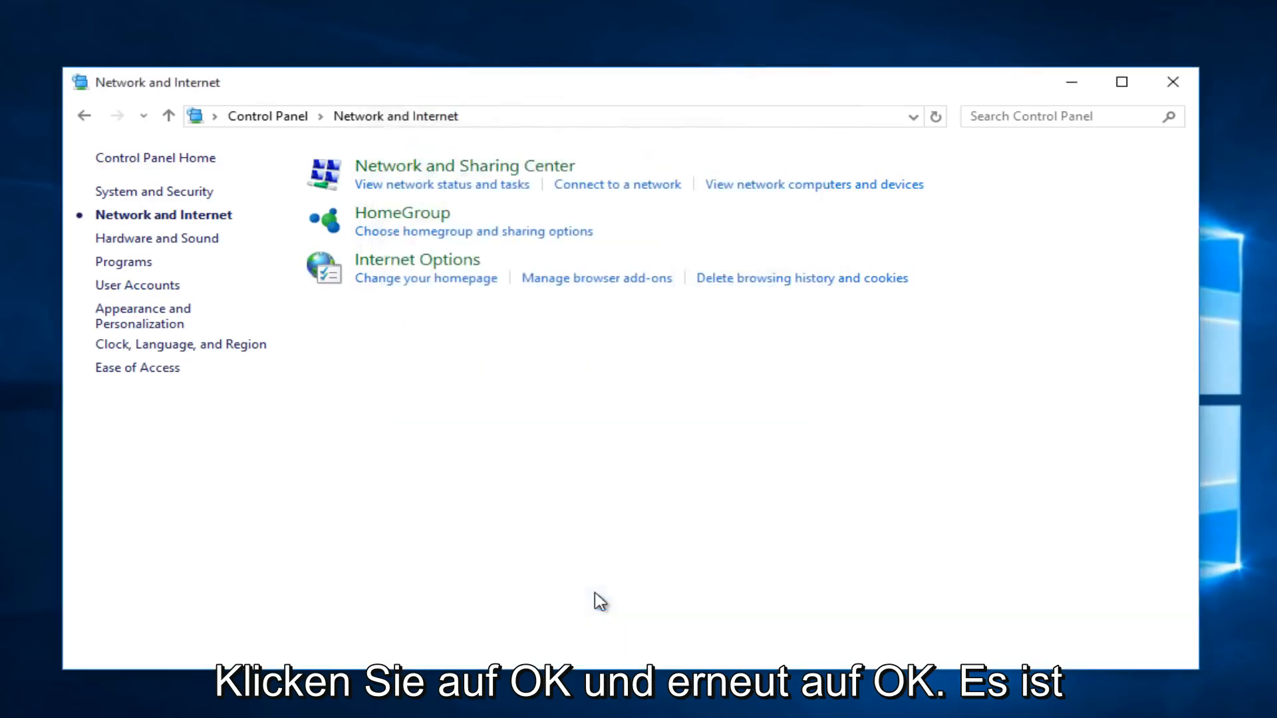
left_click_drag(536, 86, 532, 67)
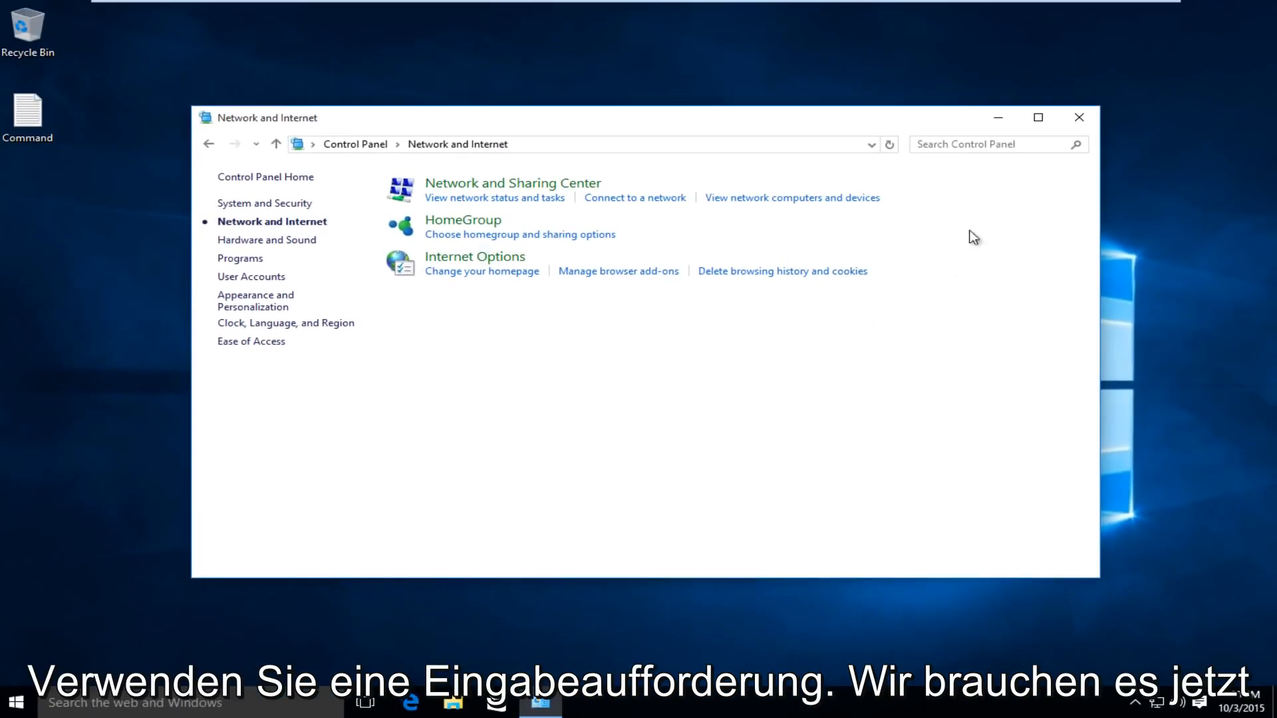
left_click(1078, 117)
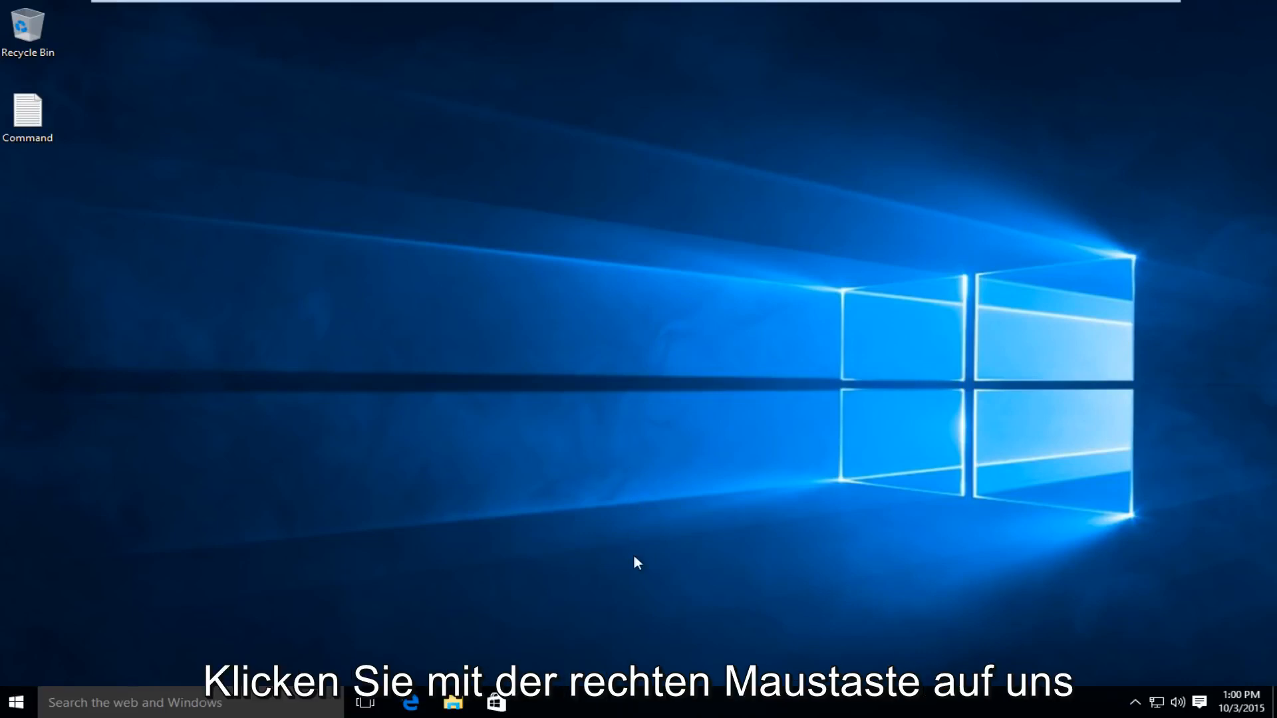
Open Task Manager and expand it to the detailed view
right_click(660, 705)
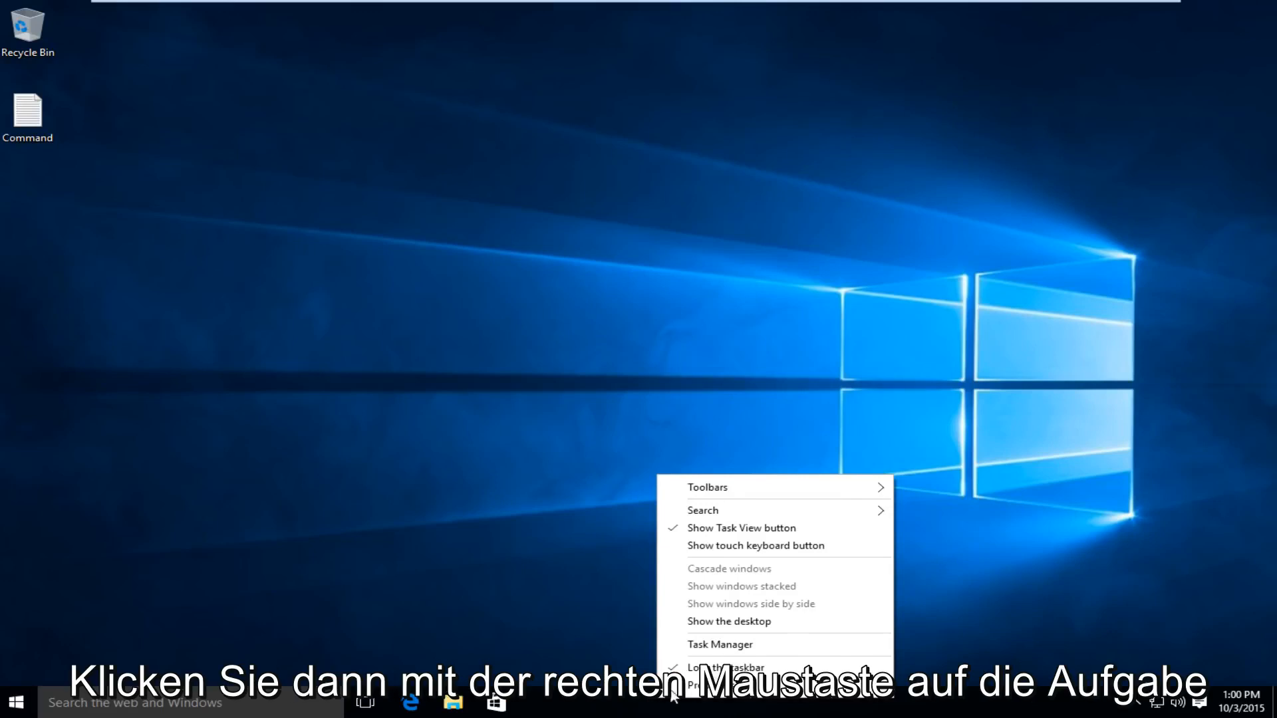
left_click(709, 645)
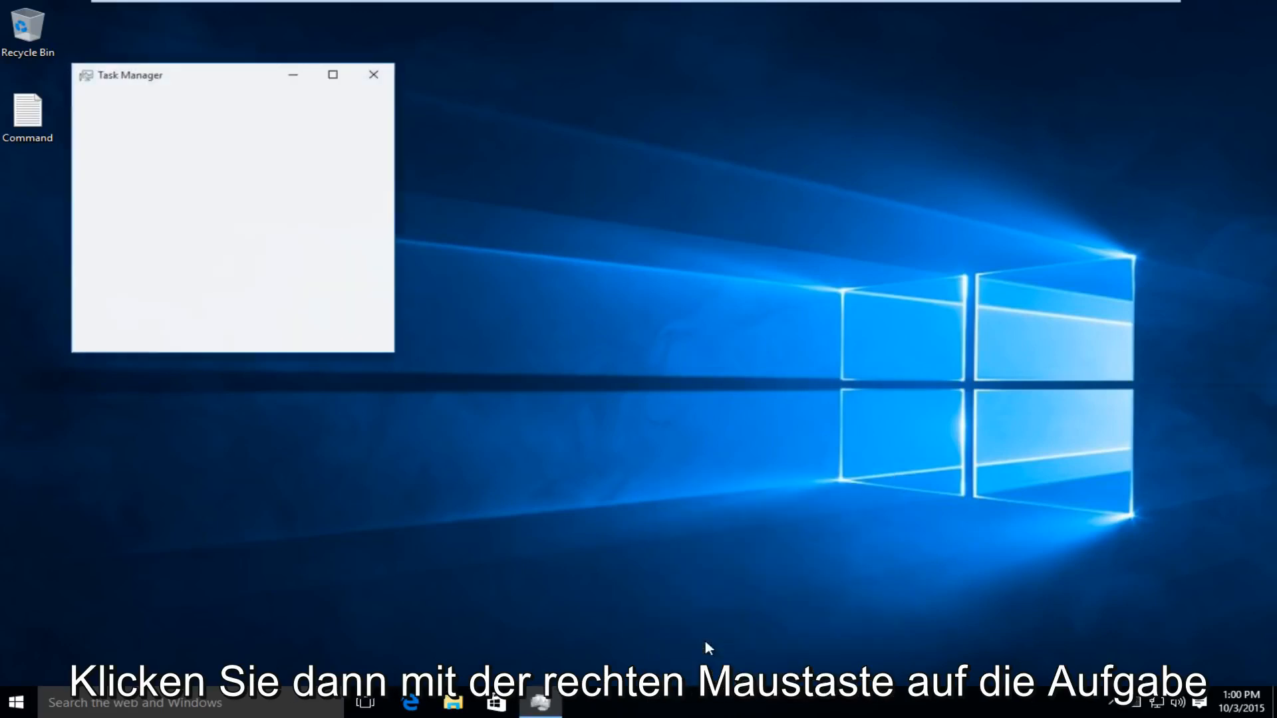
left_click_drag(176, 84, 498, 109)
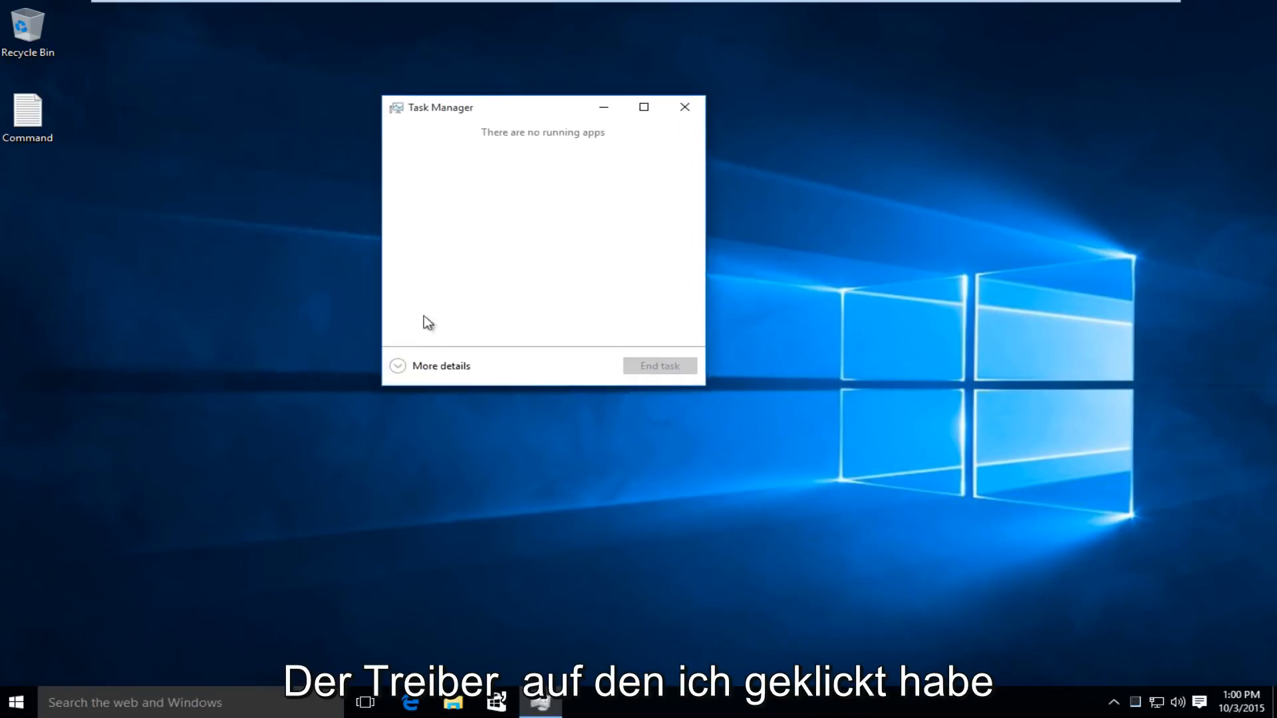
left_click(399, 367)
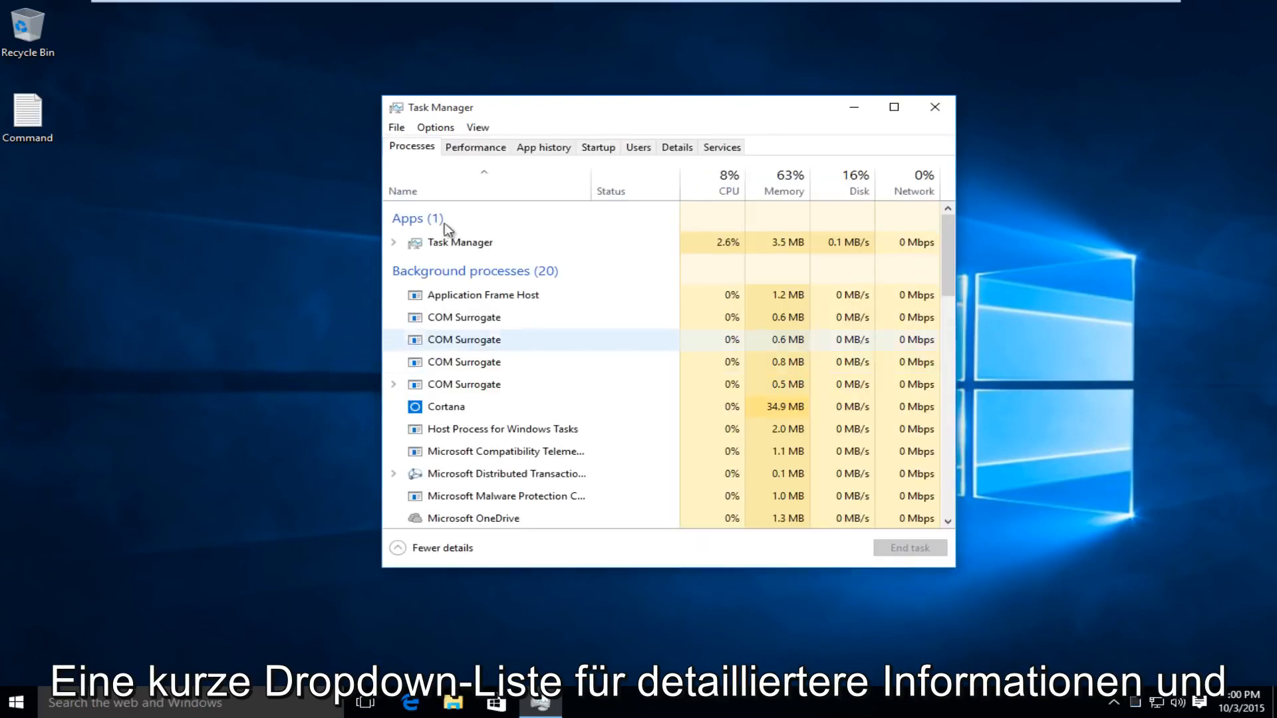
Run cmd as a new task with administrative privileges and close Task Manager
left_click(397, 129)
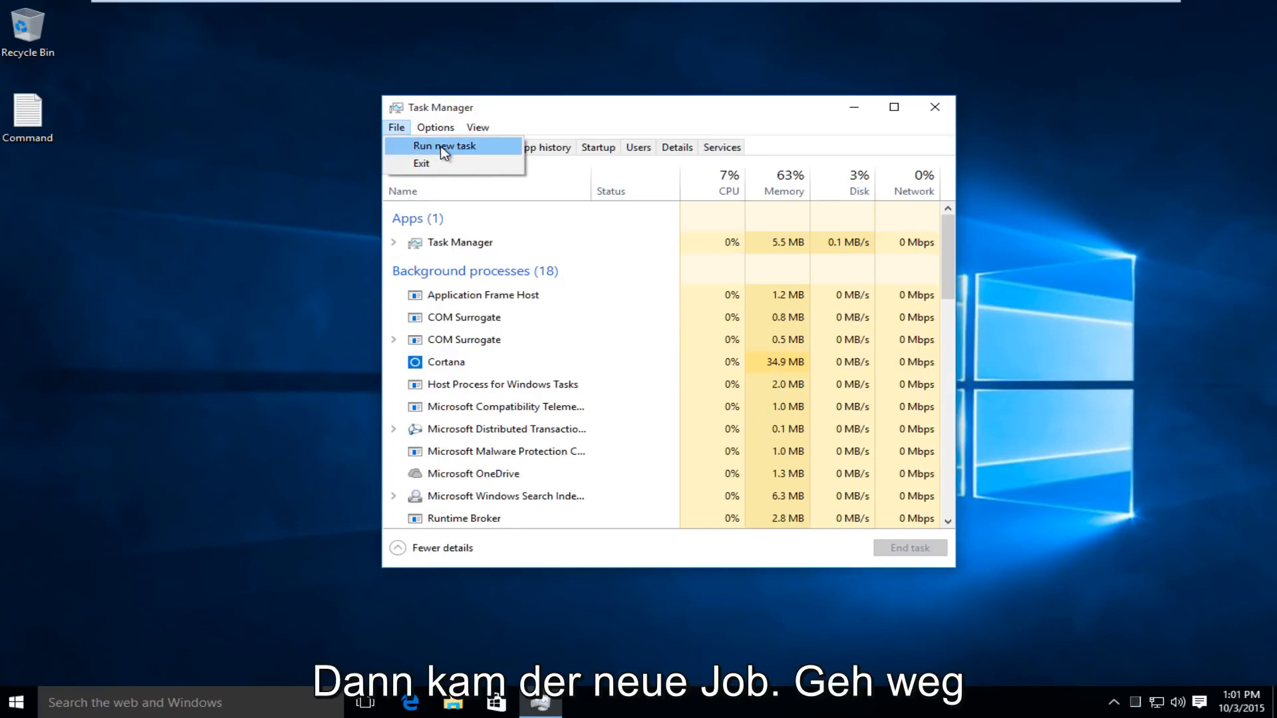
left_click(442, 147)
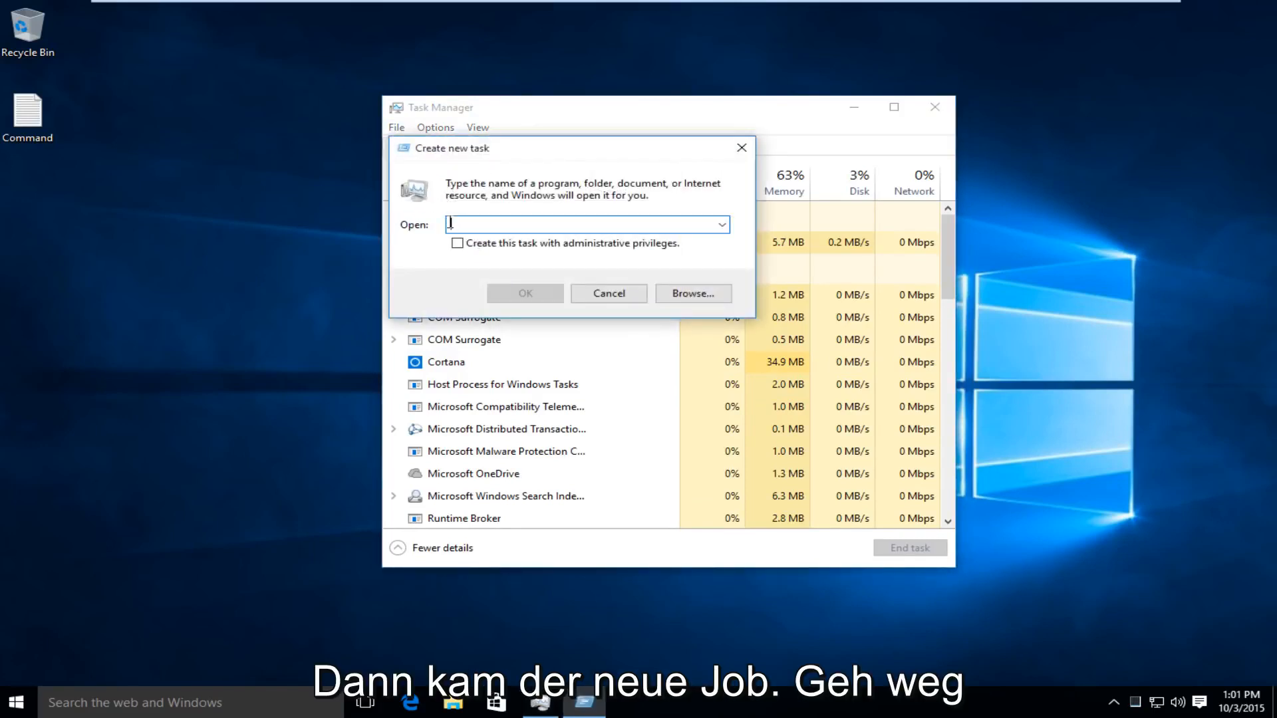
type("cm")
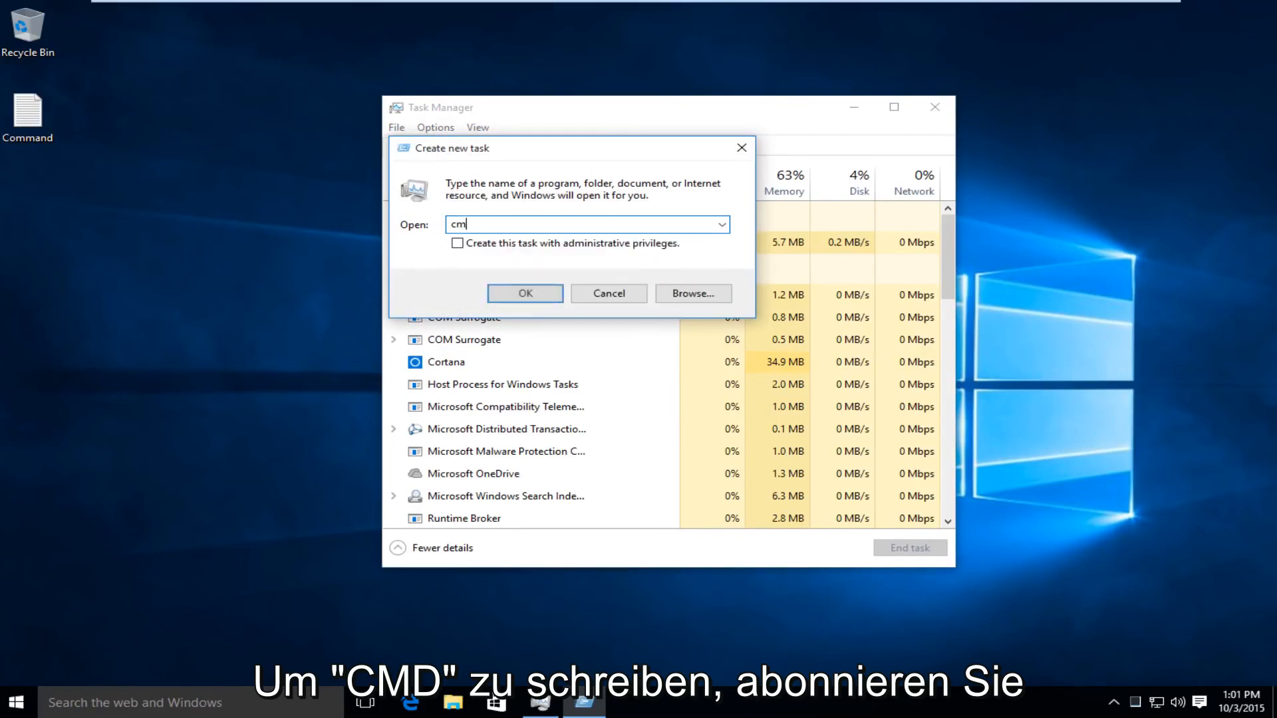
type("d")
left_click(463, 247)
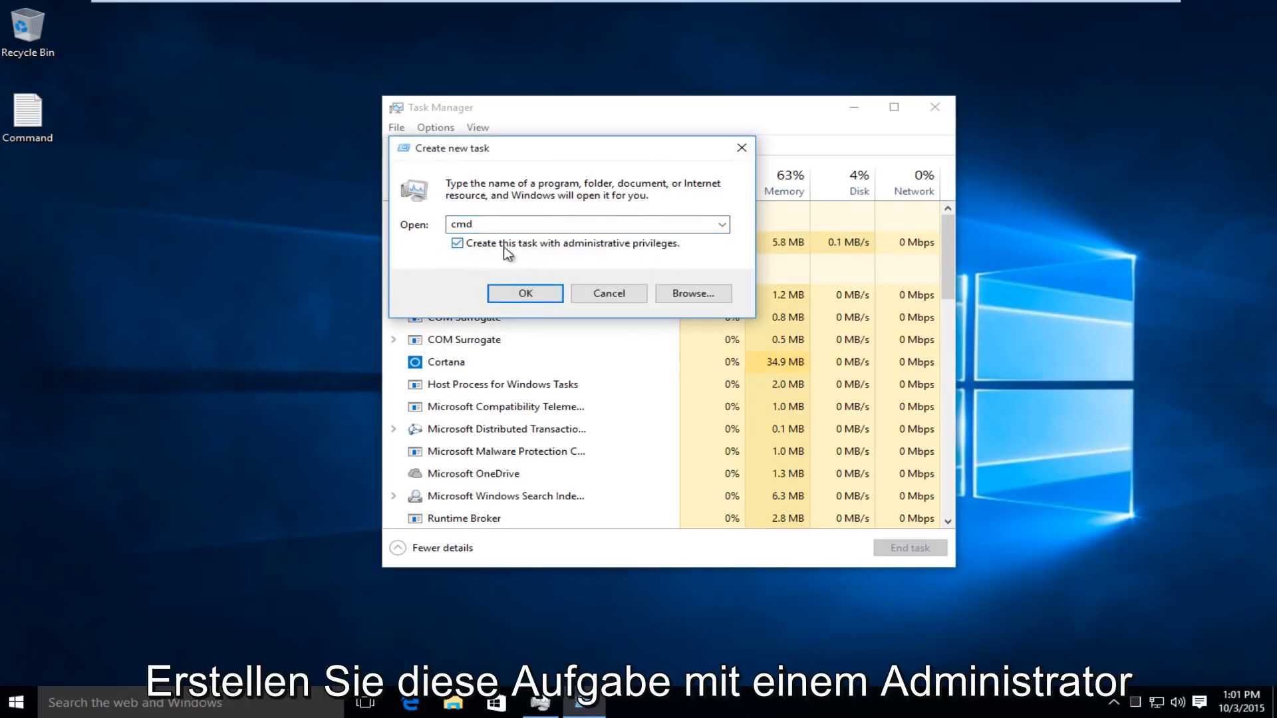
left_click(518, 297)
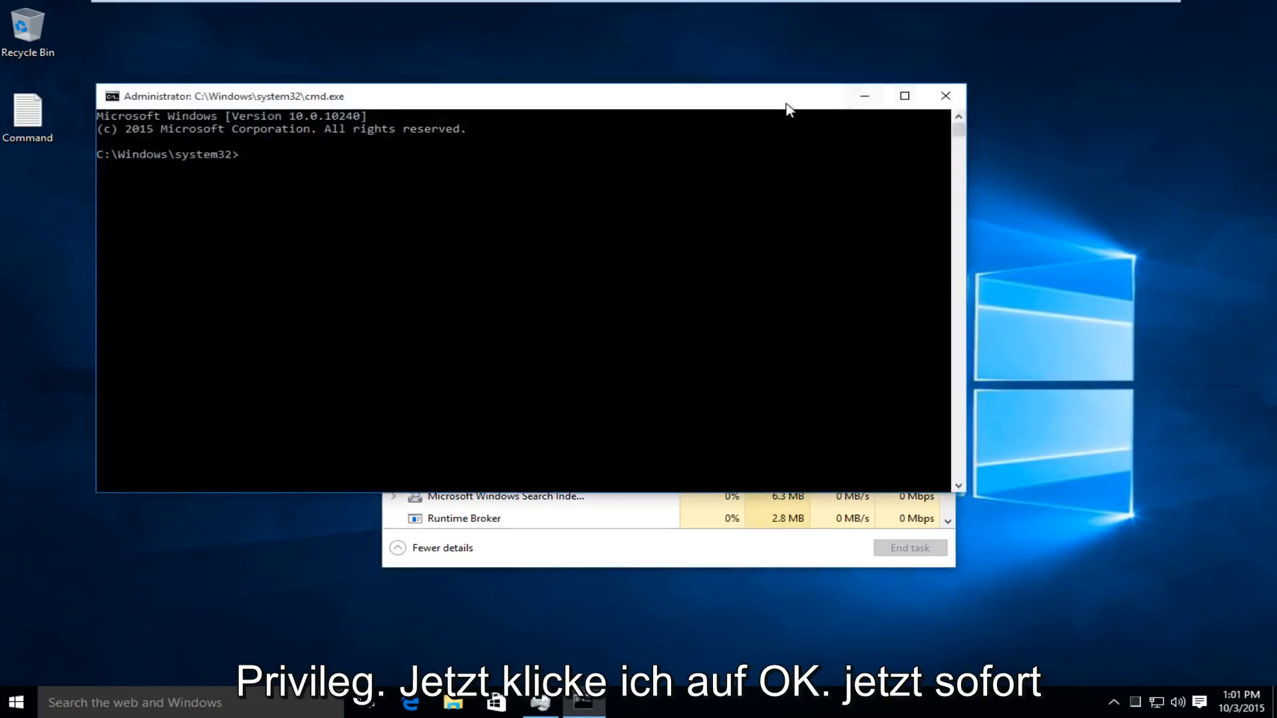
left_click(934, 112)
left_click_drag(710, 183, 724, 154)
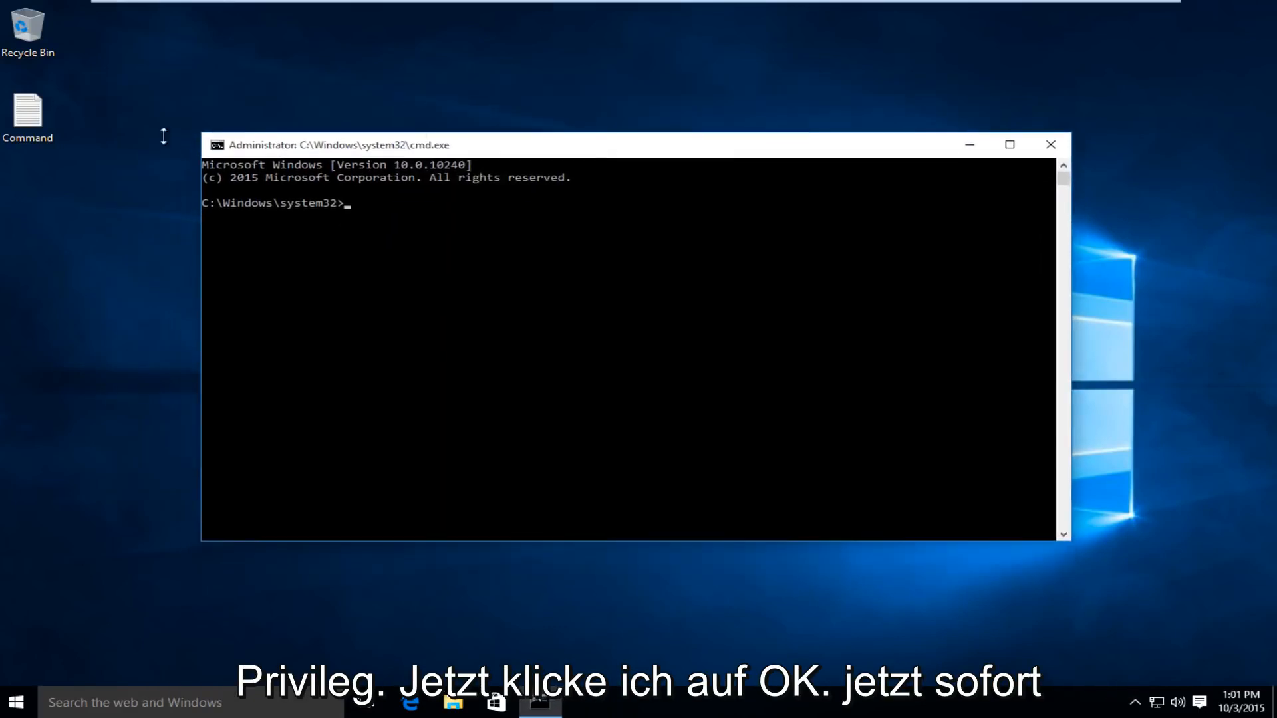
Open the Command text file from the desktop and copy the line "netsh winsock reset catalog"
double_click(28, 119)
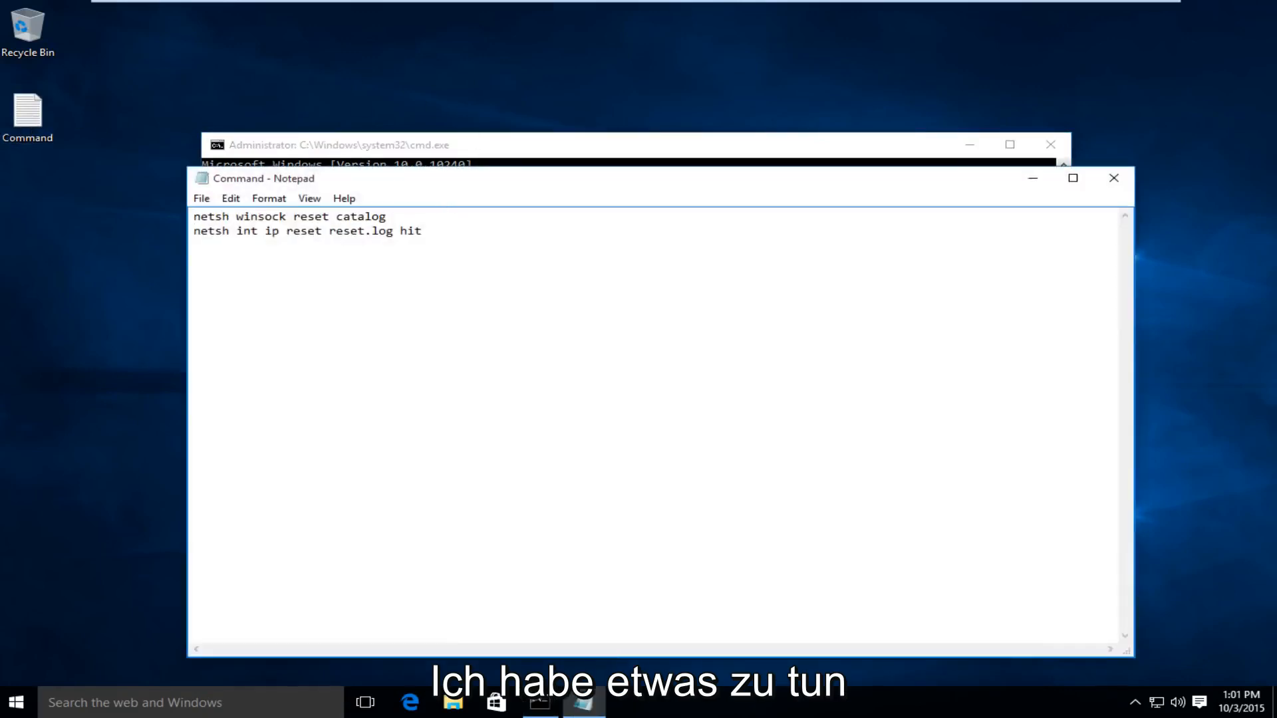
left_click_drag(396, 185, 763, 148)
left_click(486, 153)
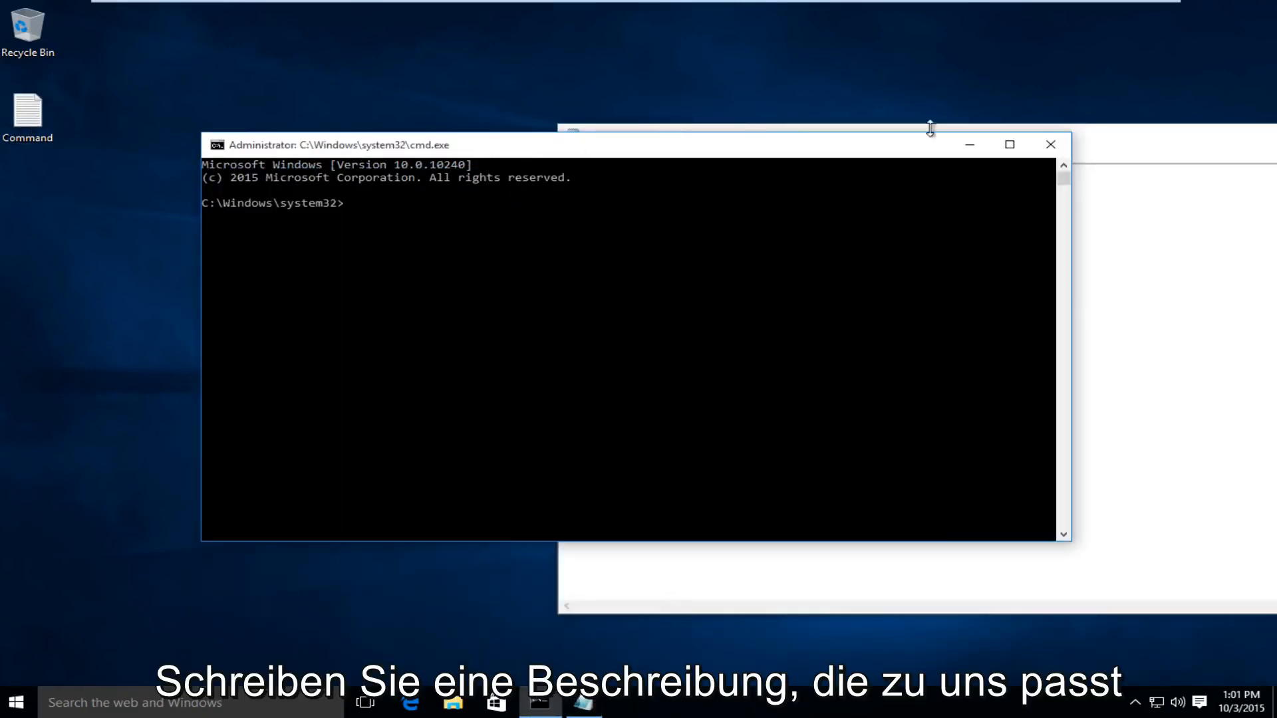
left_click_drag(1094, 151, 1215, 162)
left_click_drag(865, 185, 690, 180)
right_click(692, 183)
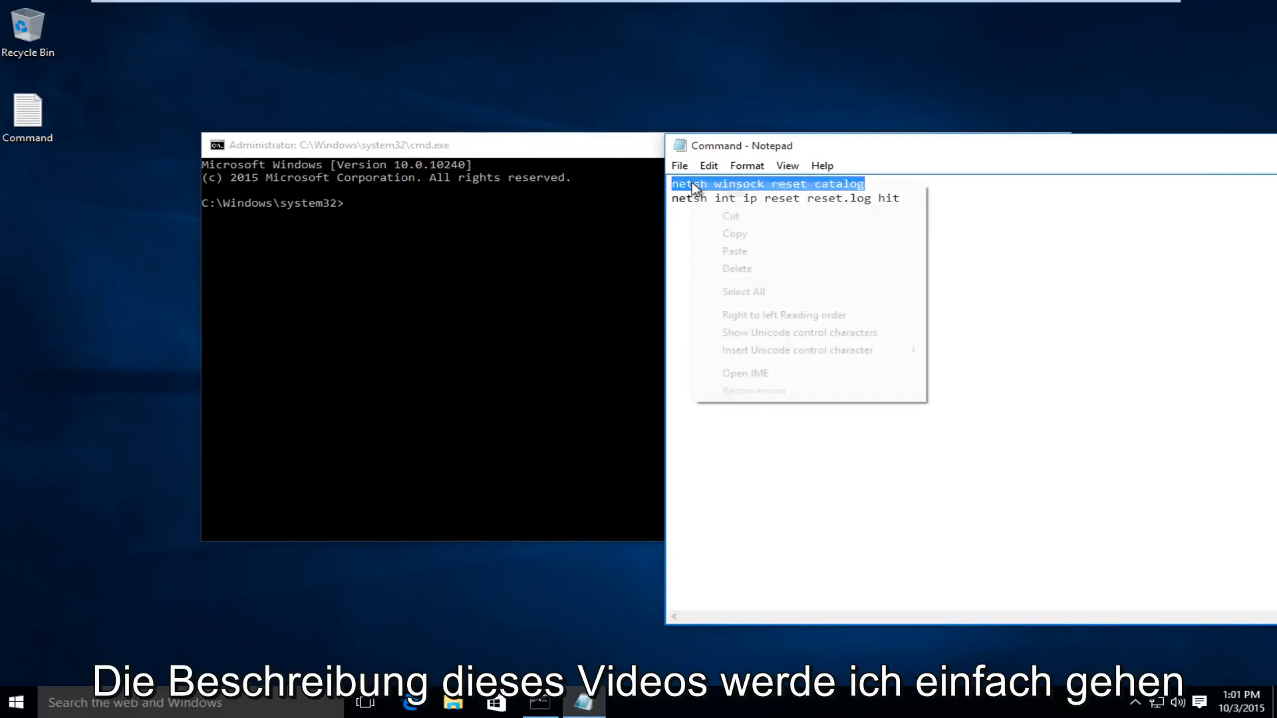
left_click(725, 234)
Paste and run "netsh winsock reset catalog" in the administrator command prompt
left_click(565, 152)
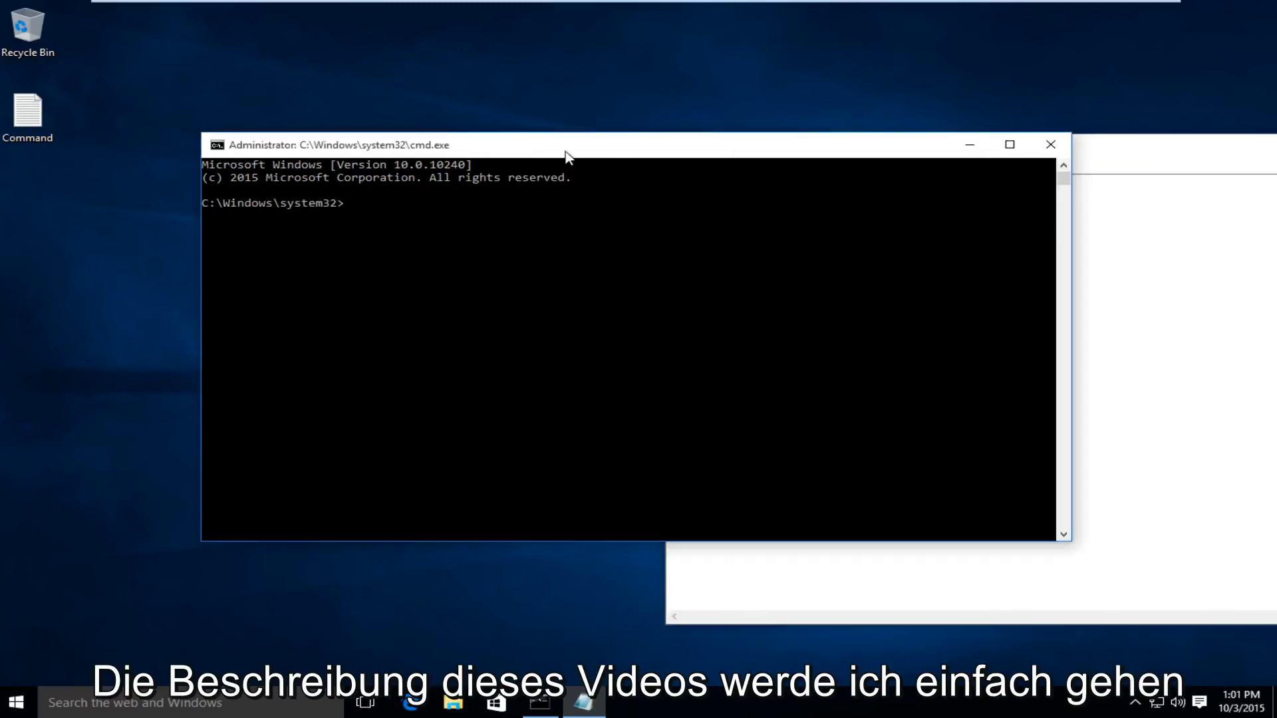
left_click(403, 206)
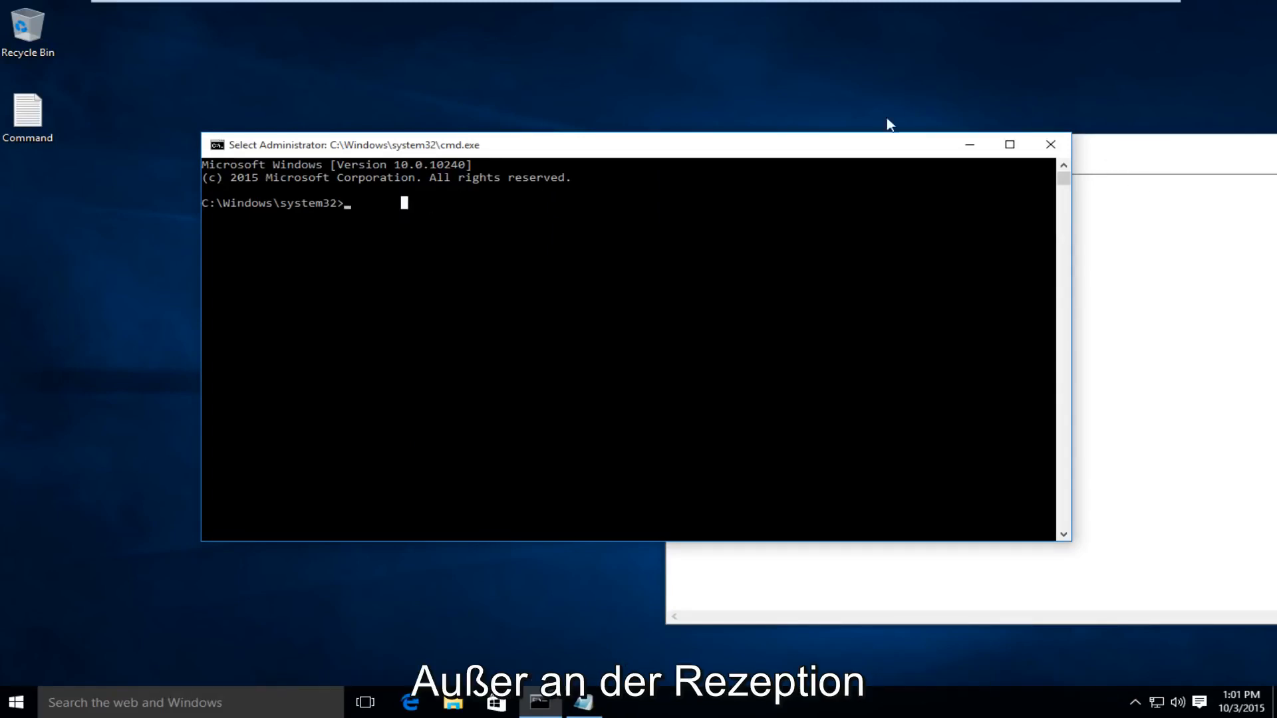
left_click(346, 206)
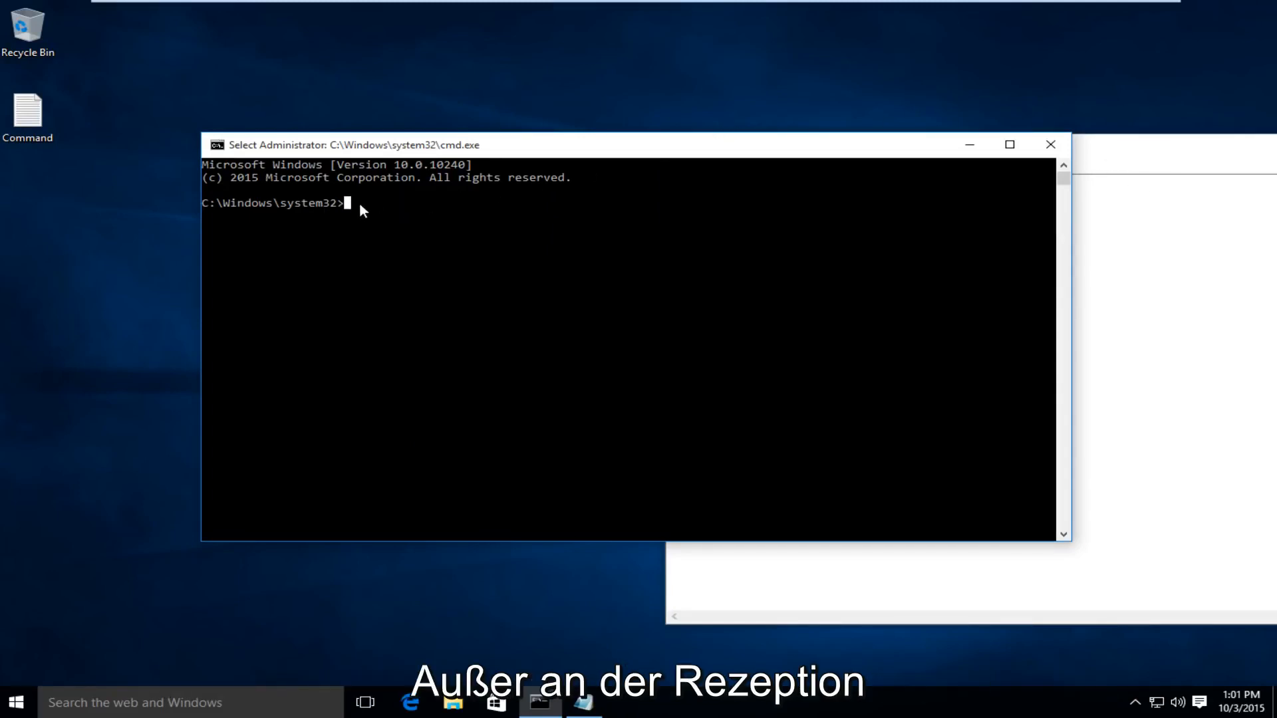
right_click(436, 184)
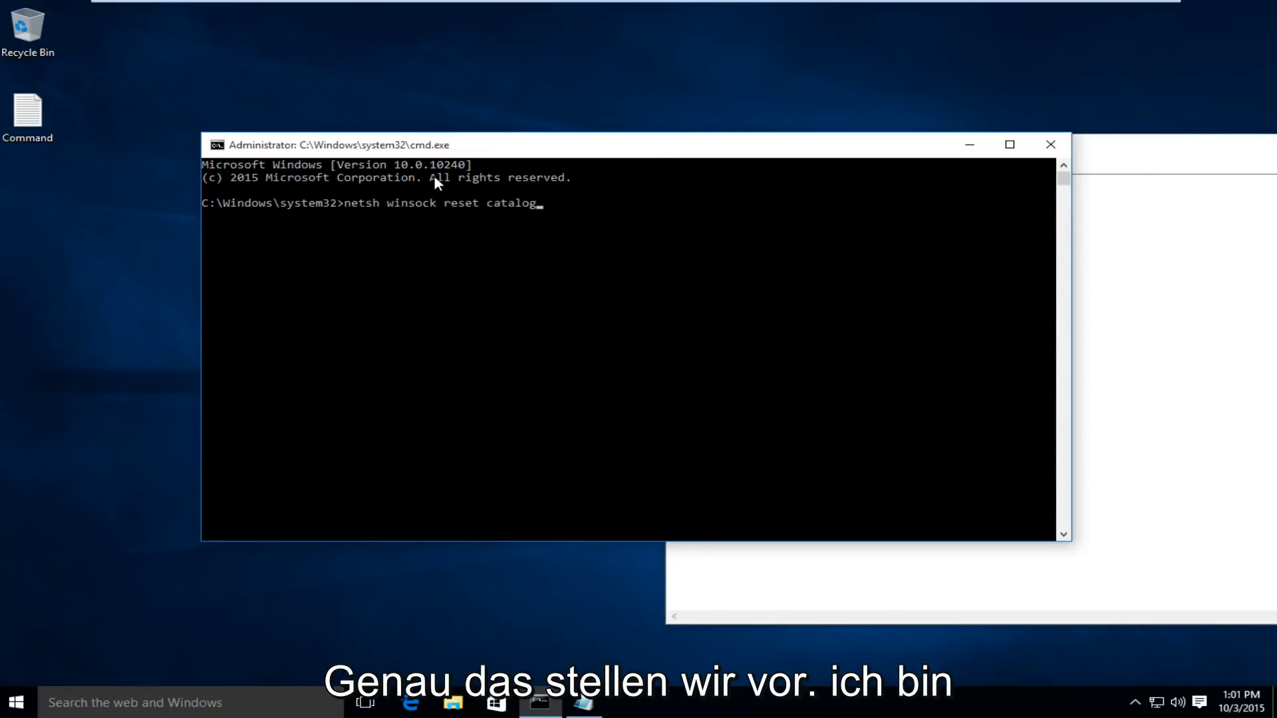
key("Return")
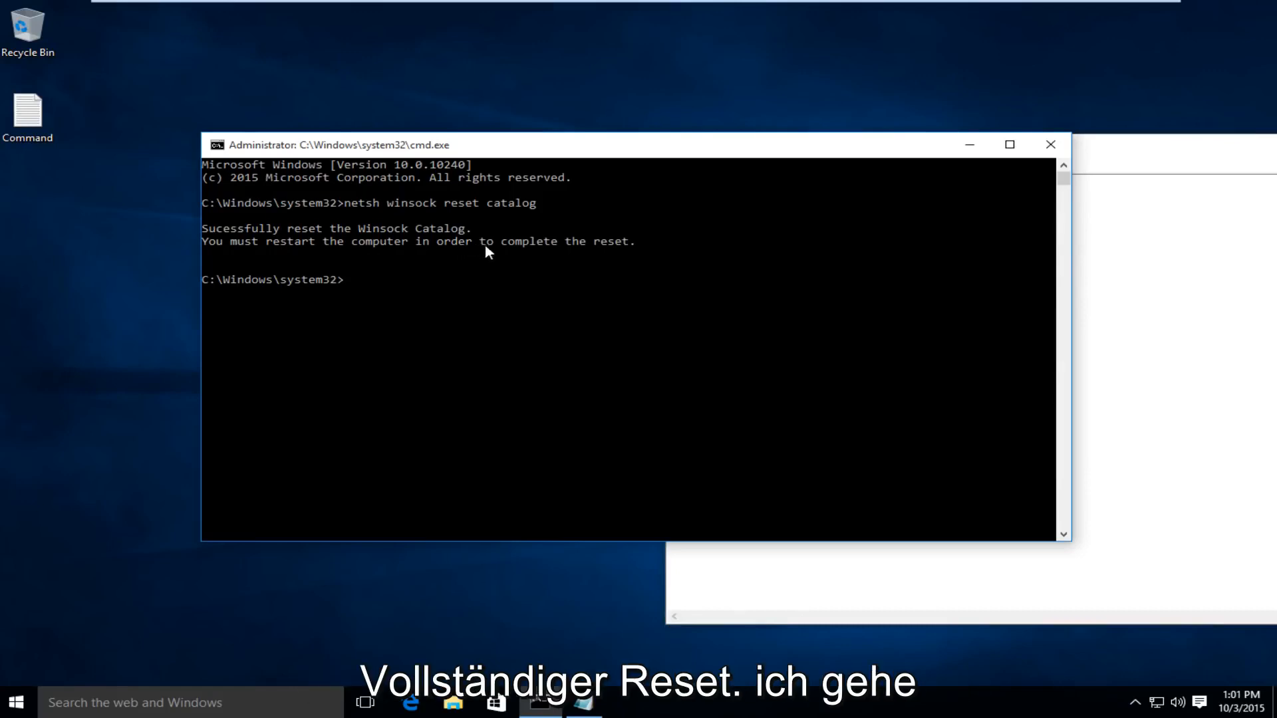
Copy the second line, "netsh int ip reset reset.log hit", from the Command text file
left_click(1137, 246)
left_click_drag(960, 198, 673, 203)
right_click(686, 205)
left_click(728, 254)
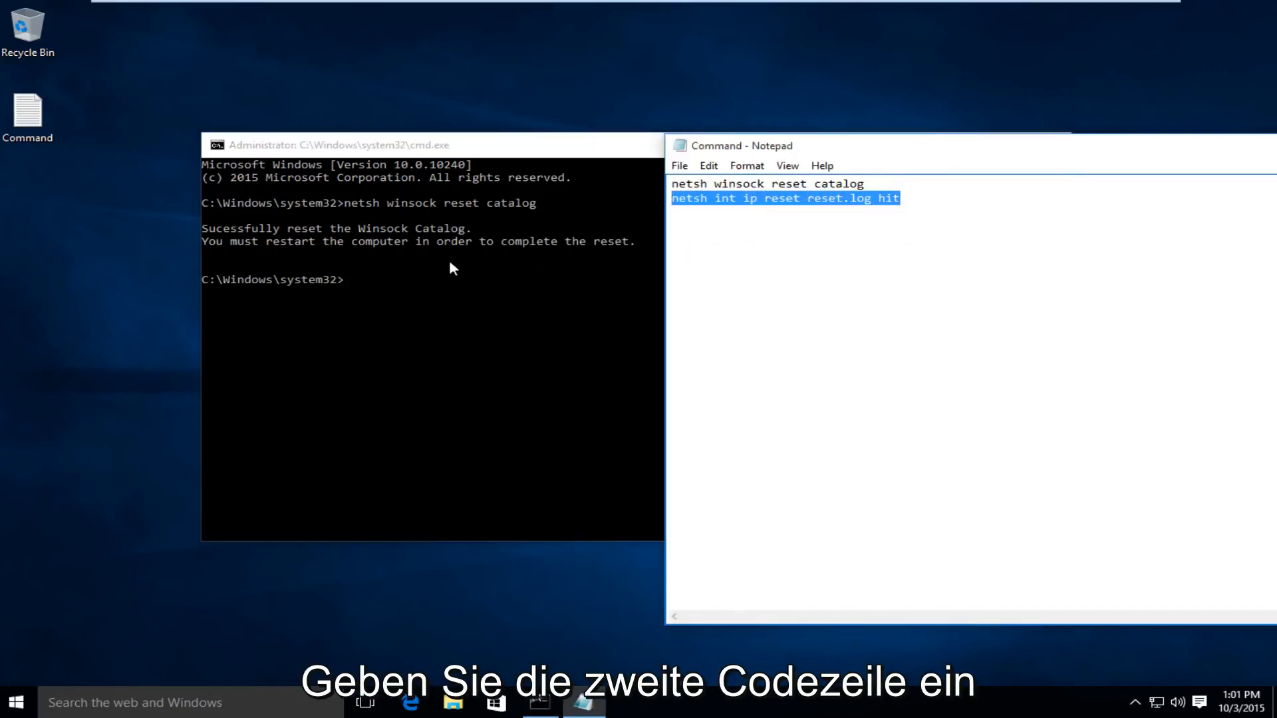
Paste and run "netsh int ip reset reset.log hit" in the administrator command prompt
left_click(449, 259)
left_click(383, 280)
key("Escape")
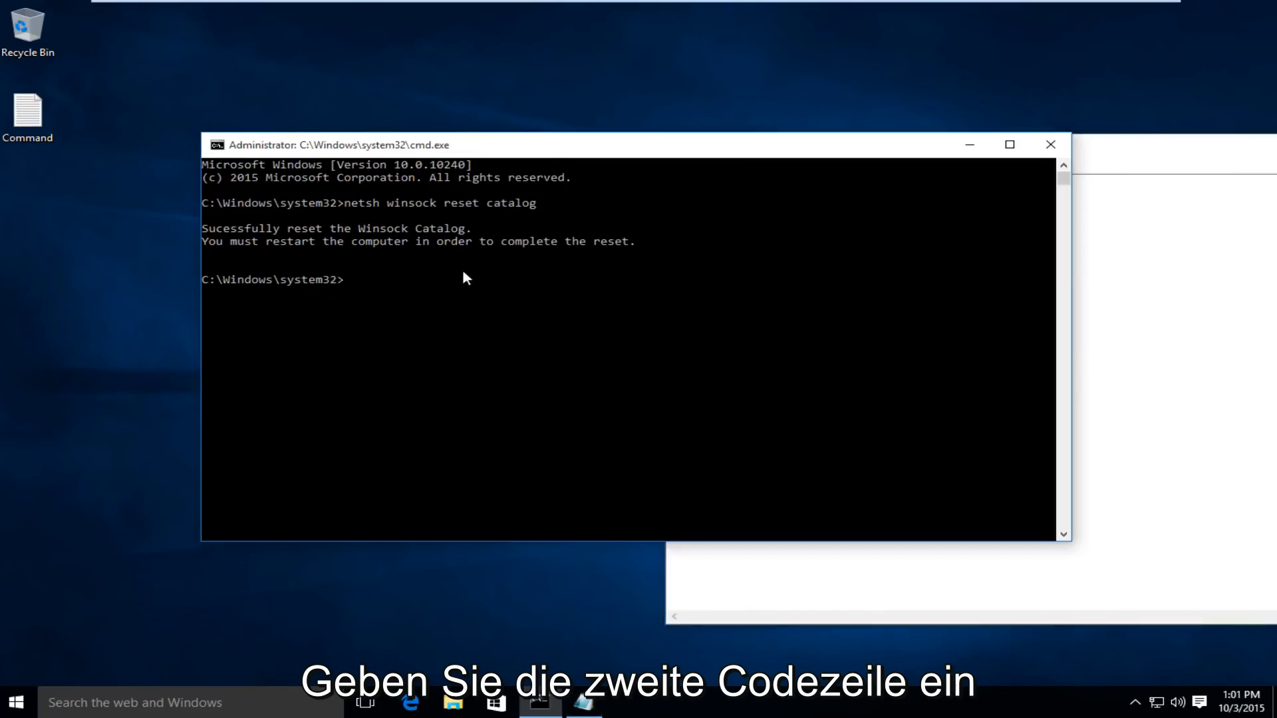
right_click(464, 278)
key("Return")
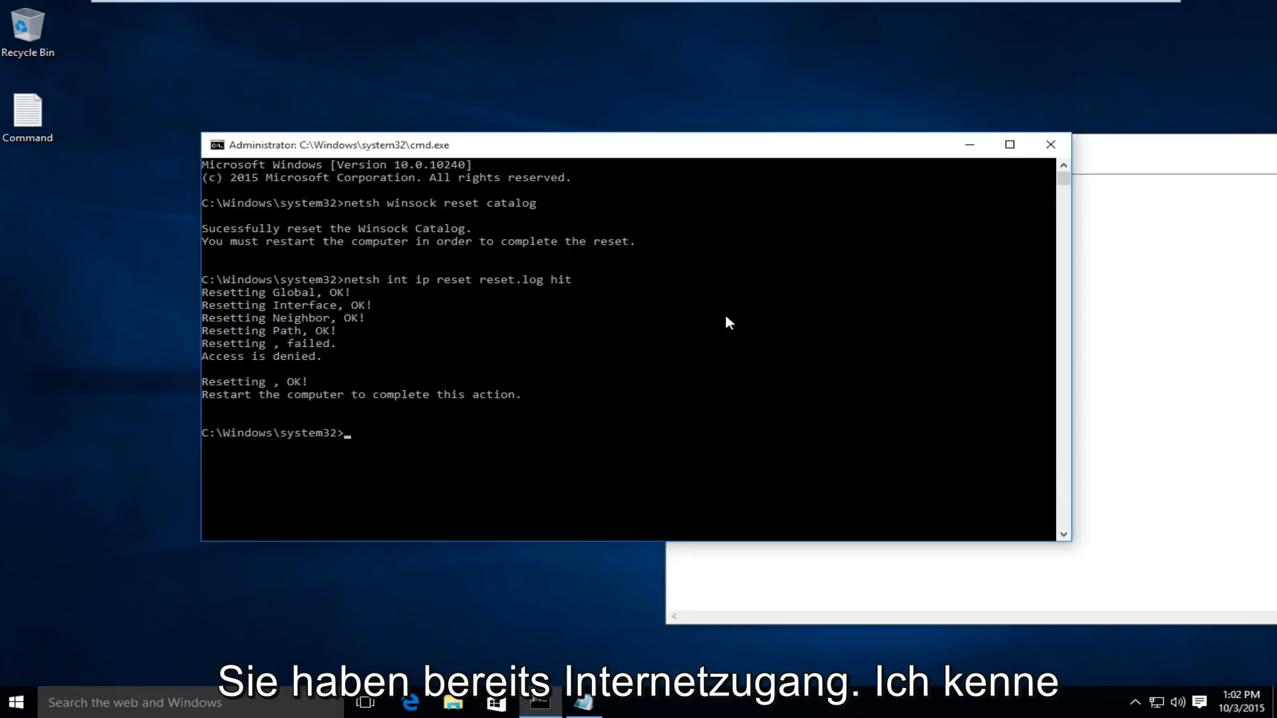
Close the Command text file, leaving the command prompt open
left_click(1154, 143)
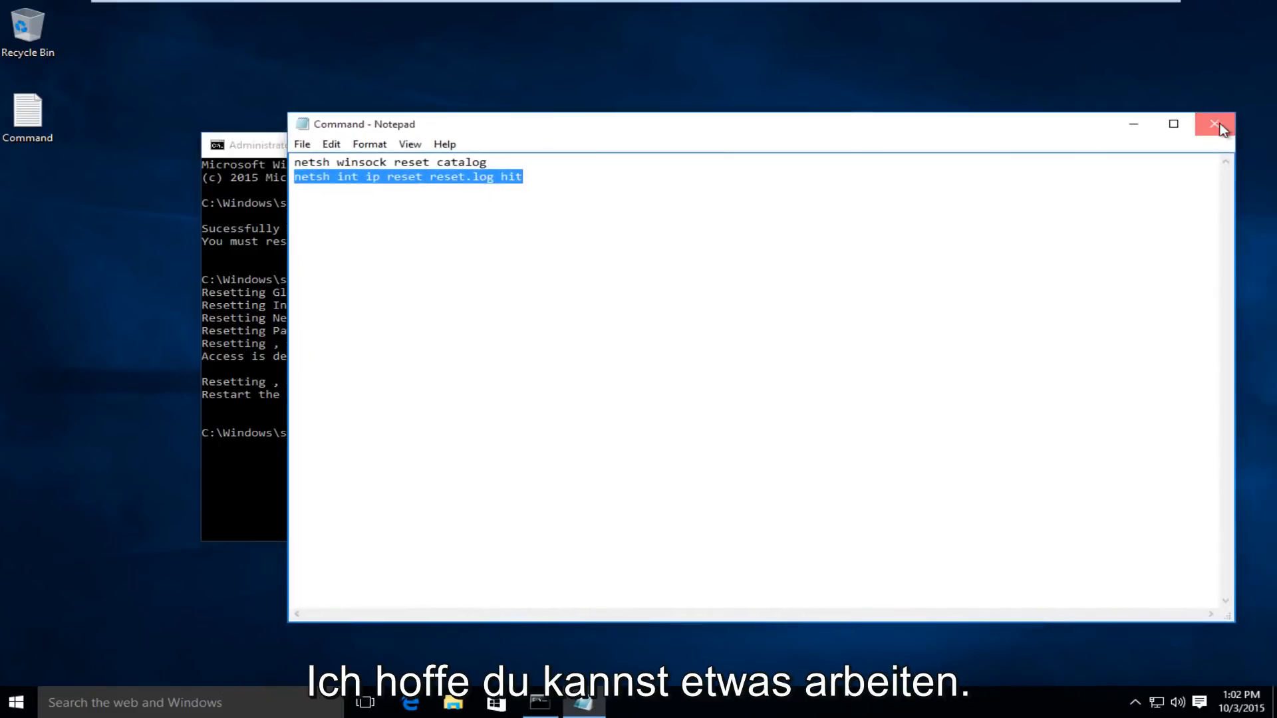
left_click(1217, 125)
left_click_drag(804, 133, 803, 121)
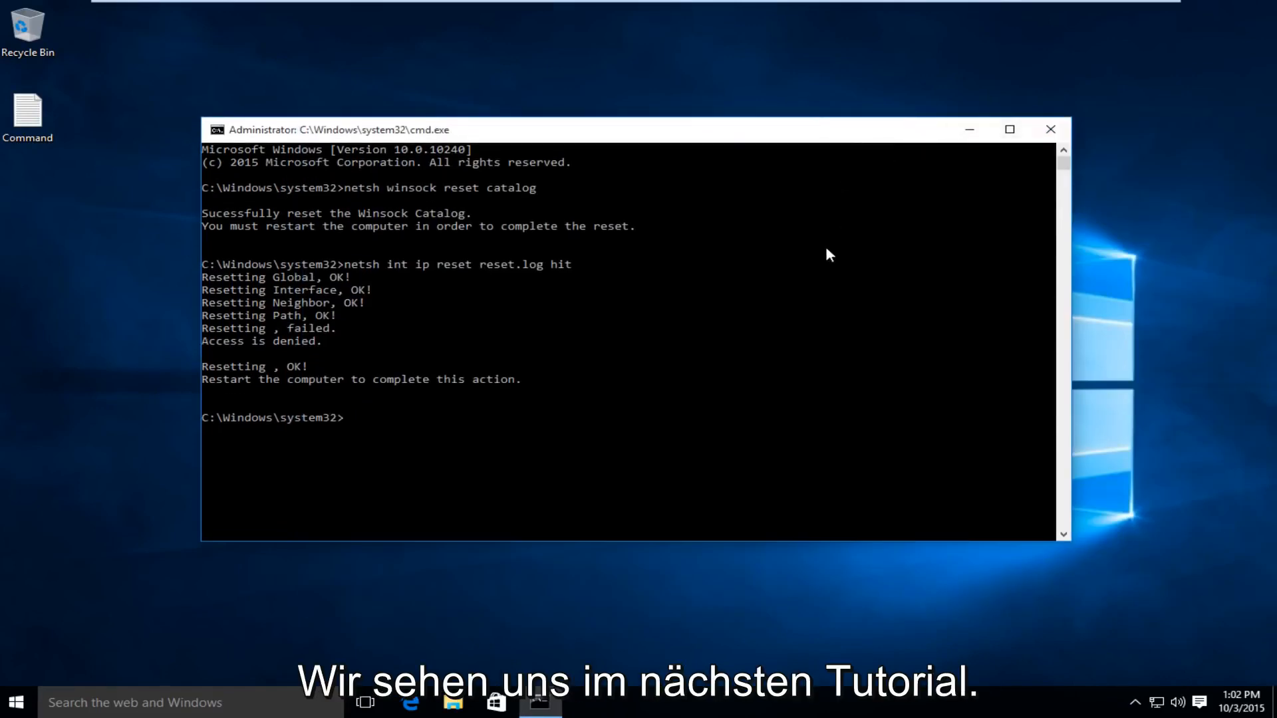